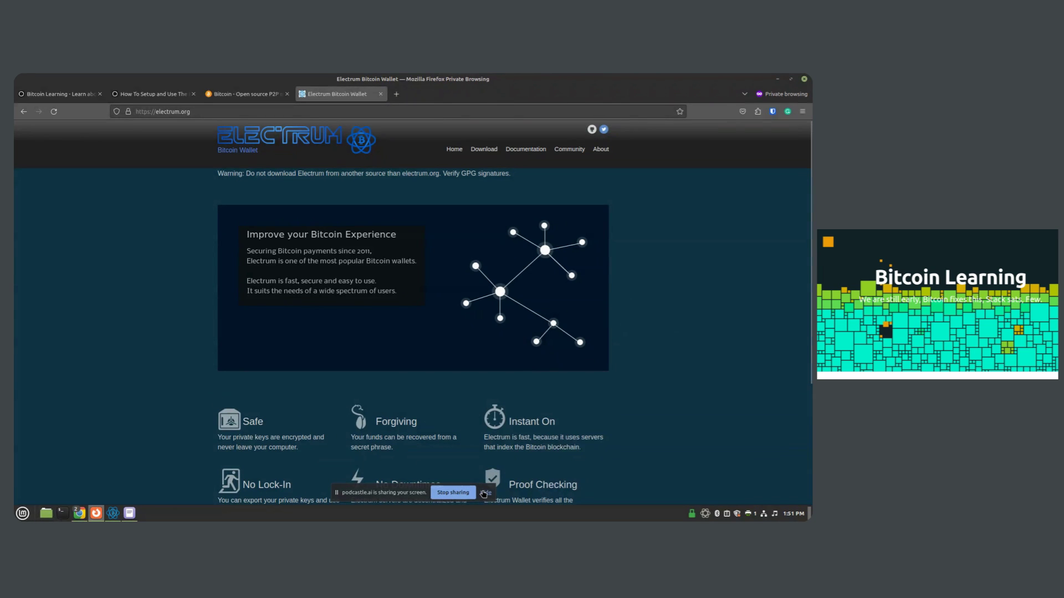
# Dismiss Firefox's sharing bar and review electrum.org's Electrum-4.4.6 sources and binaries, including the Linux AppImage
pyautogui.click(485, 493)
pyautogui.moveTo(118, 514)
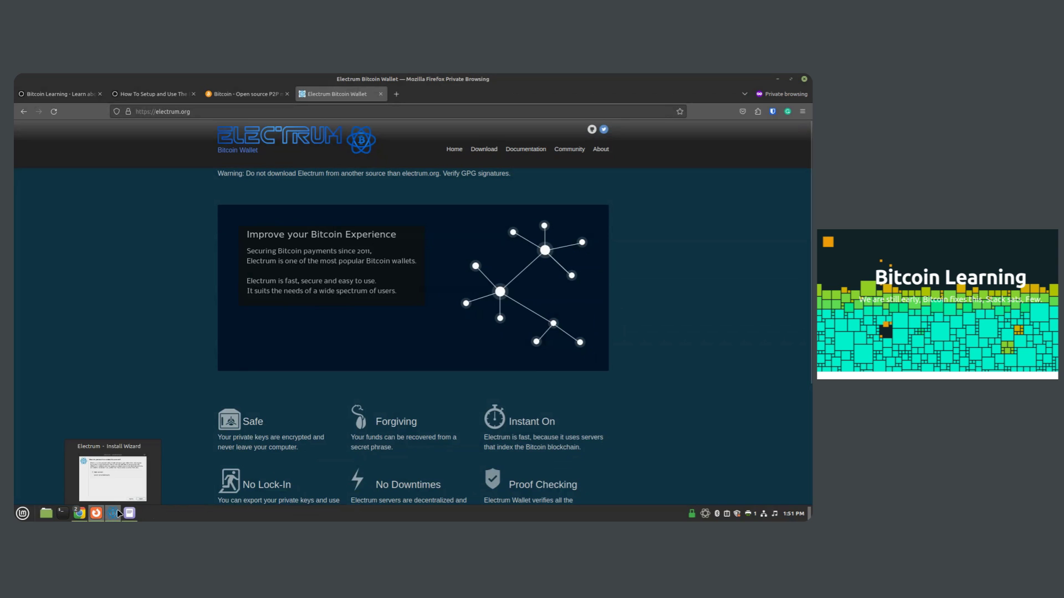
pyautogui.click(490, 157)
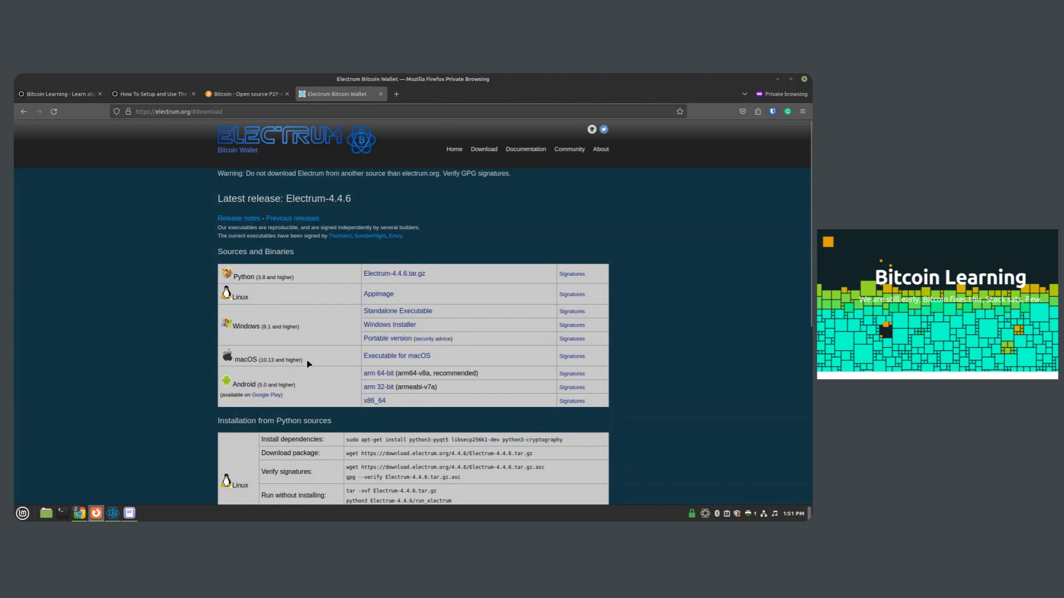
pyautogui.scroll(-5, 391, 435)
pyautogui.scroll(5, 391, 414)
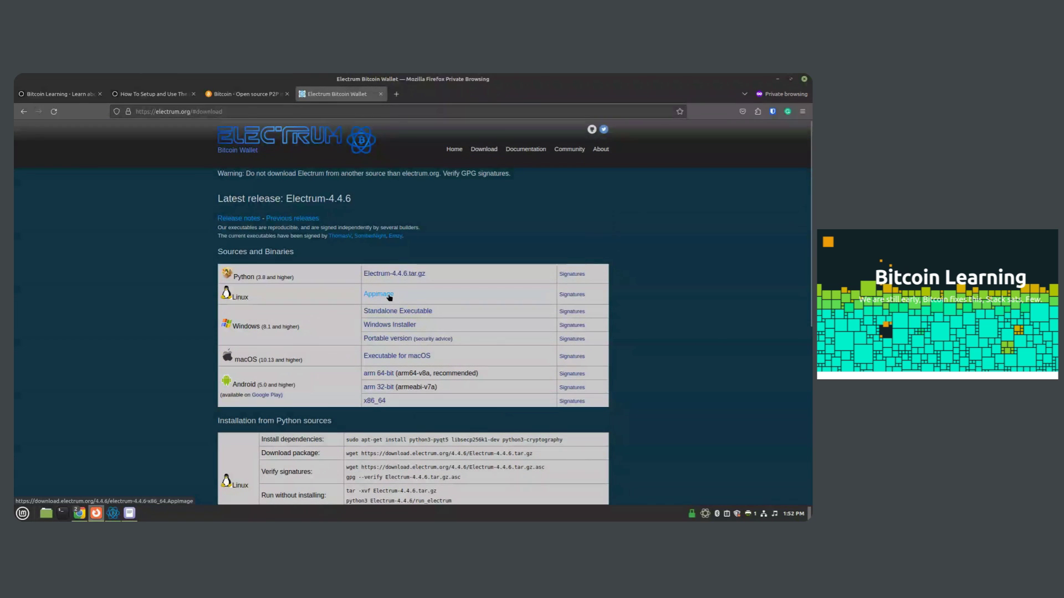
pyautogui.moveTo(112, 516)
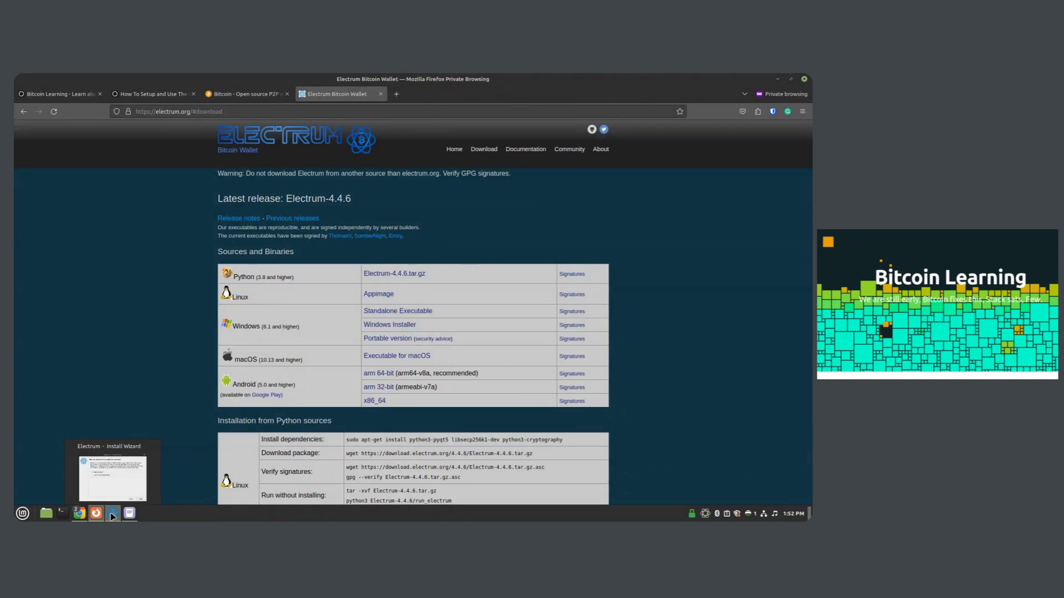
# In the Electrum wizard, keep Auto connect for the server and accept default_wallet as the file
pyautogui.click(112, 516)
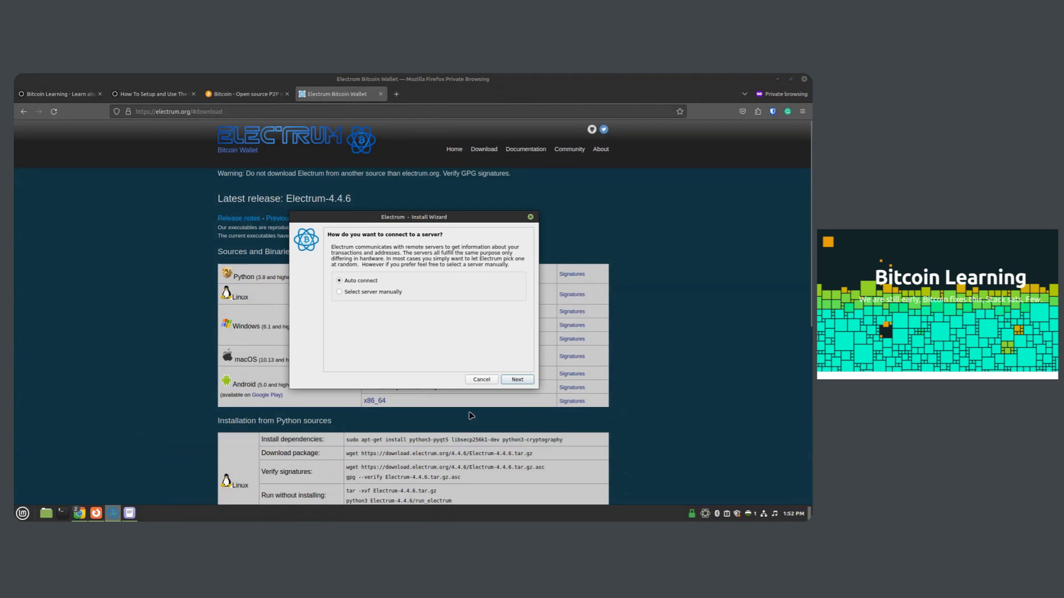
pyautogui.click(517, 380)
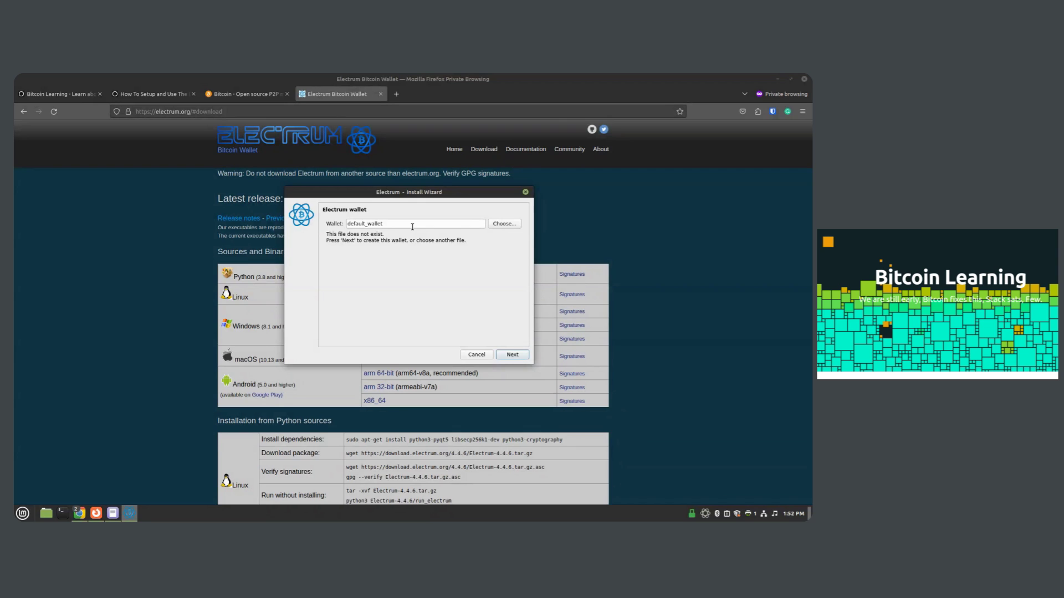
pyautogui.click(512, 356)
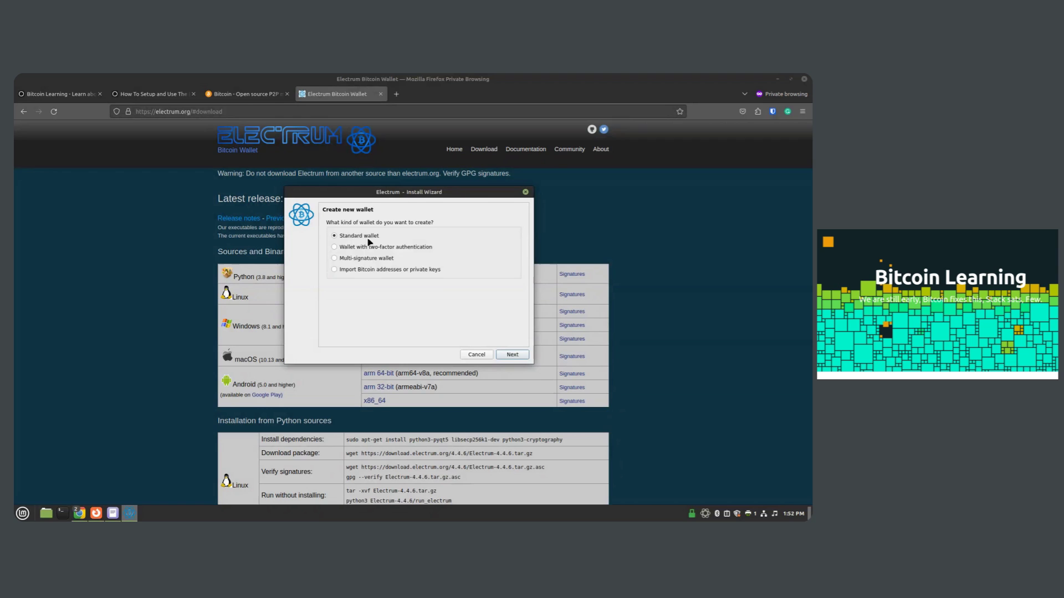
# Choose a Standard wallet and generate a new 12-word seed
pyautogui.click(519, 357)
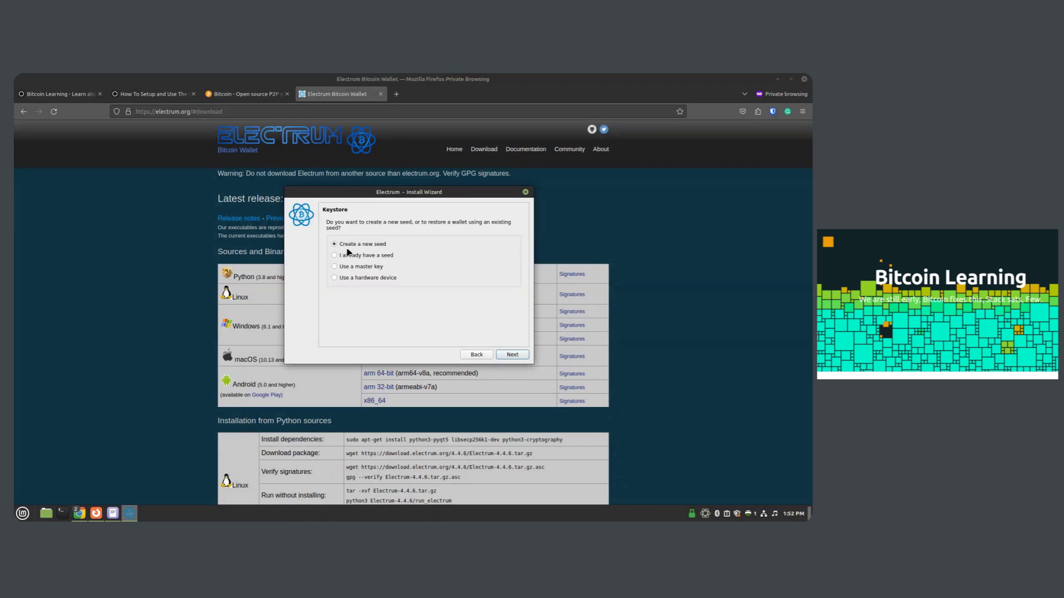
pyautogui.click(516, 356)
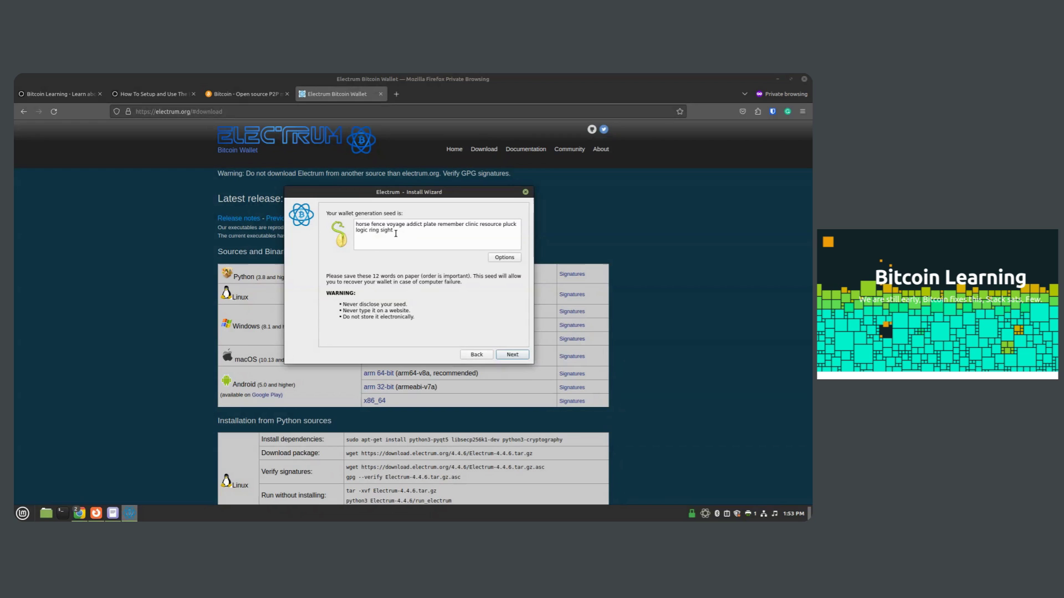
pyautogui.moveTo(394, 231); pyautogui.dragTo(340, 214)
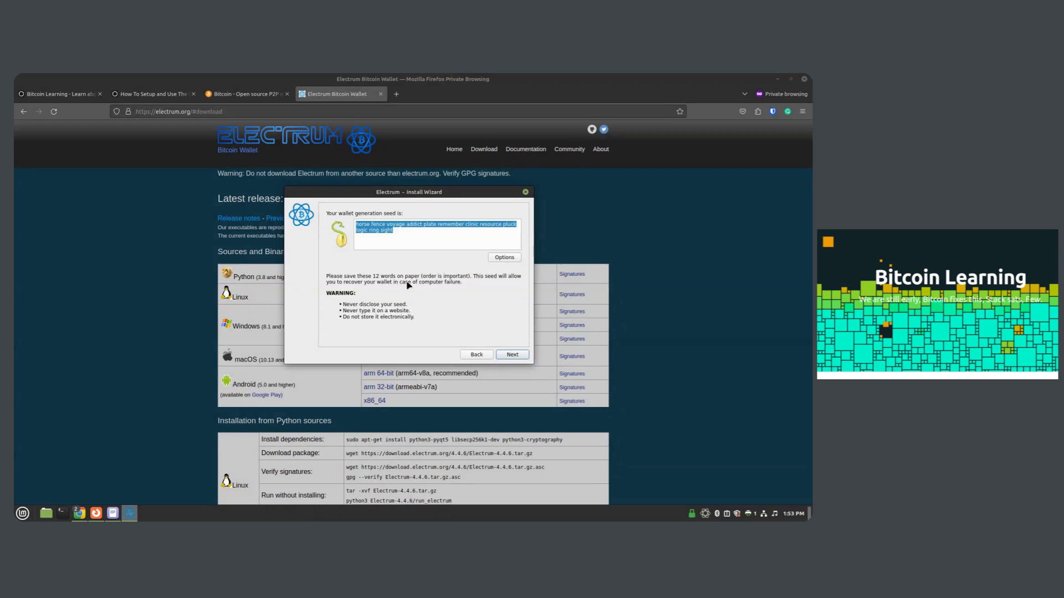
# Copy the 12-word seed and paste it into a new Xed document
pyautogui.click(413, 235)
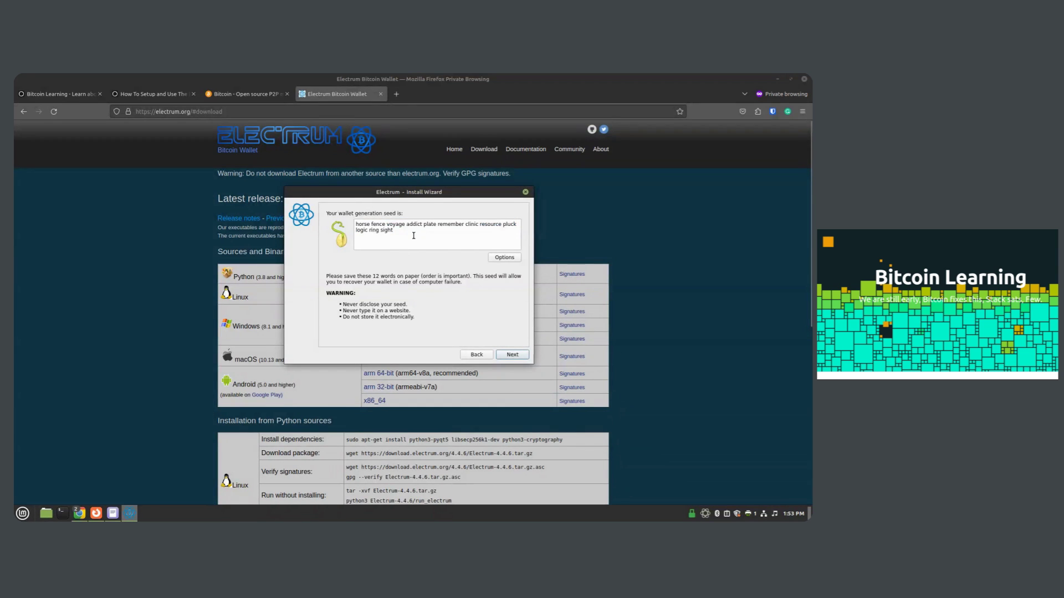
pyautogui.moveTo(419, 233); pyautogui.dragTo(356, 221)
pyautogui.rightClick(356, 221)
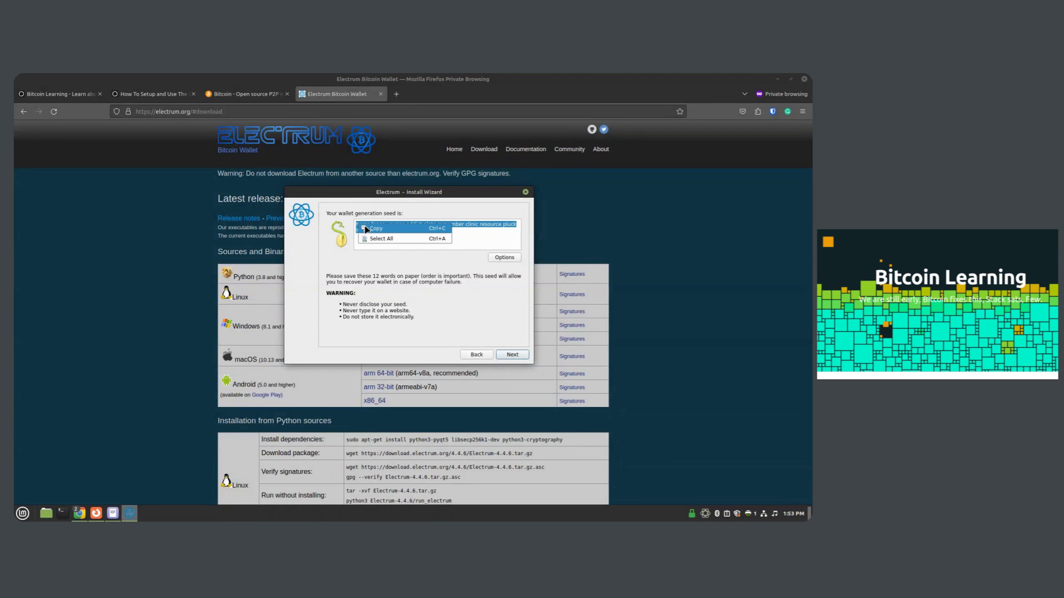
pyautogui.click(369, 226)
pyautogui.click(113, 513)
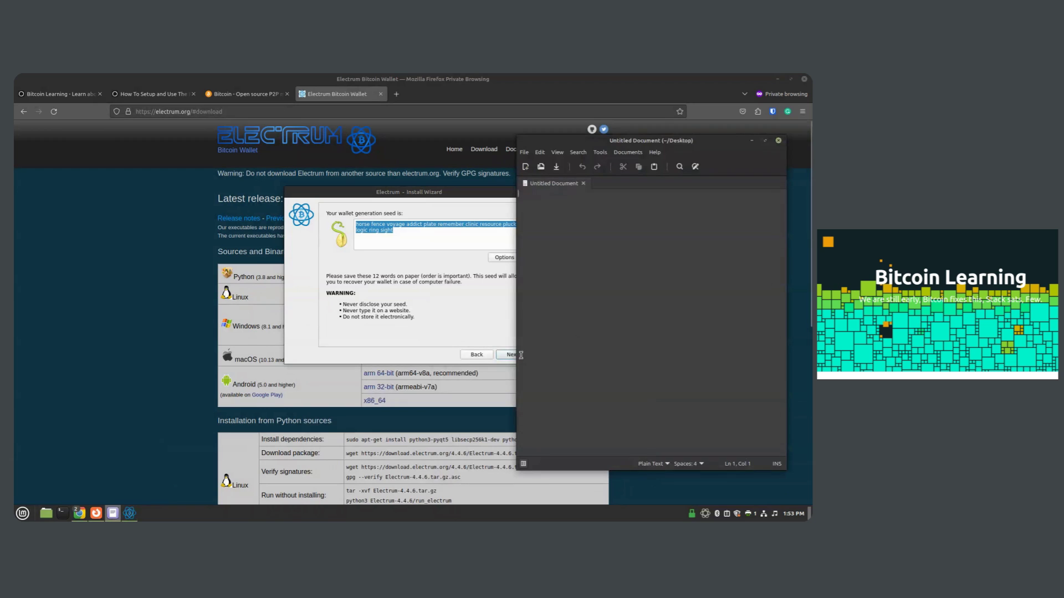
pyautogui.rightClick(599, 319)
pyautogui.click(618, 369)
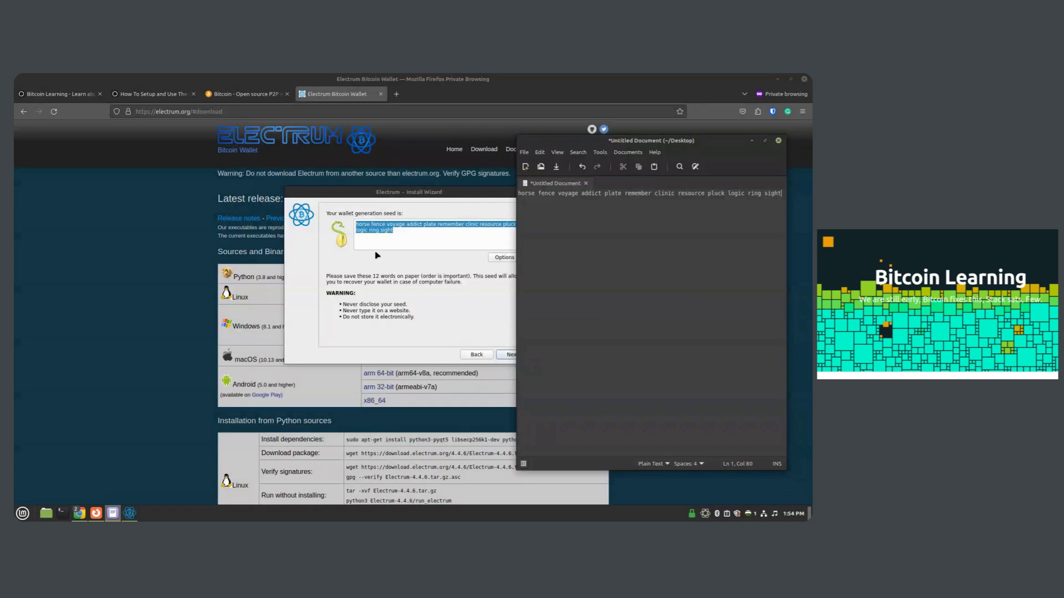
# Advance to Confirm Seed and paste the seed copied from Xed into the confirmation box
pyautogui.click(400, 241)
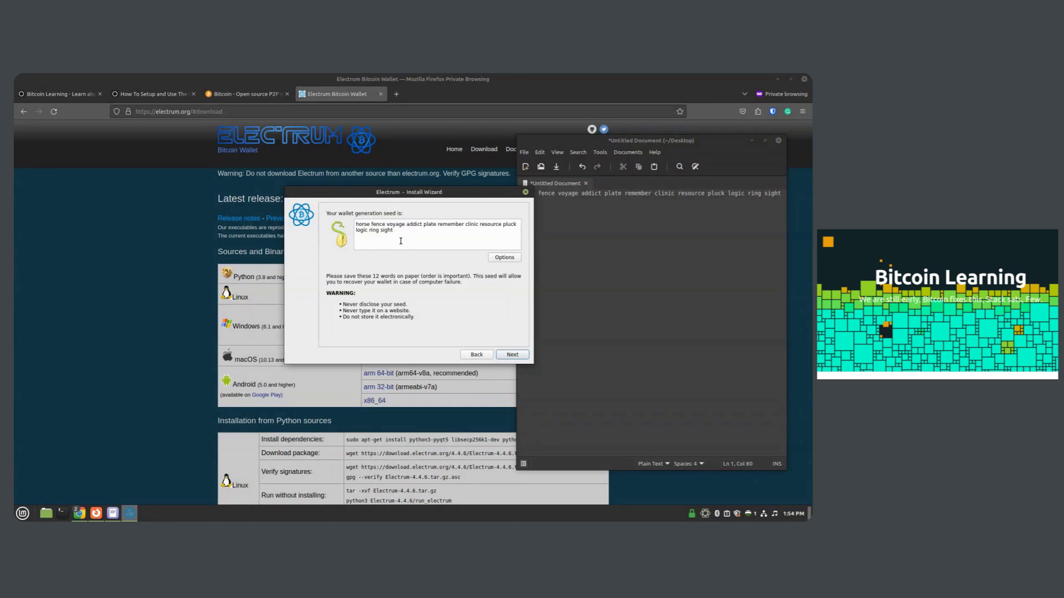
pyautogui.click(511, 354)
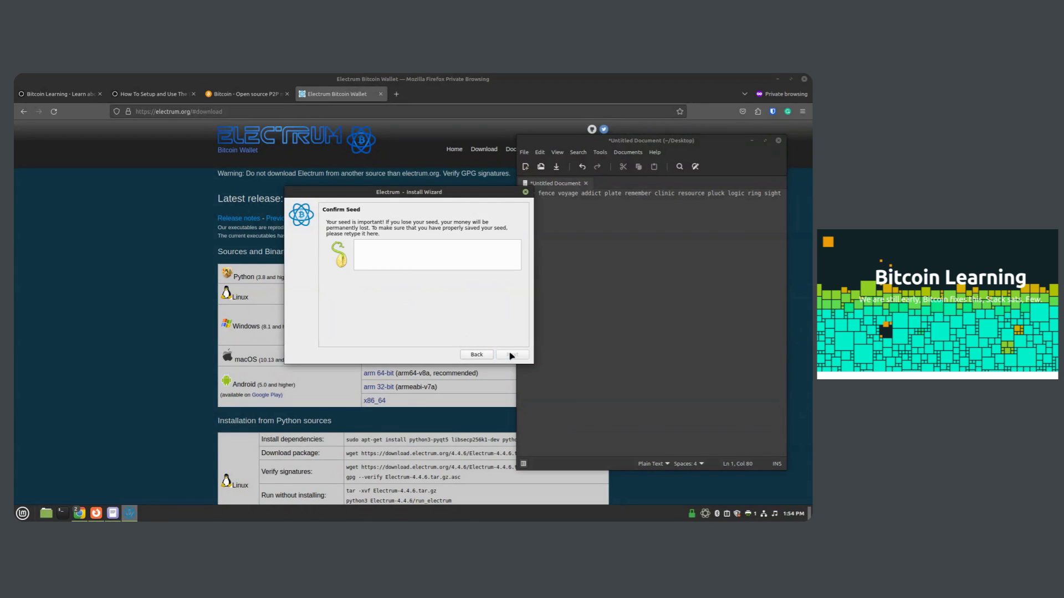
pyautogui.click(619, 198)
pyautogui.hotkey('ctrl', 'a')
pyautogui.hotkey('ctrl', 'c')
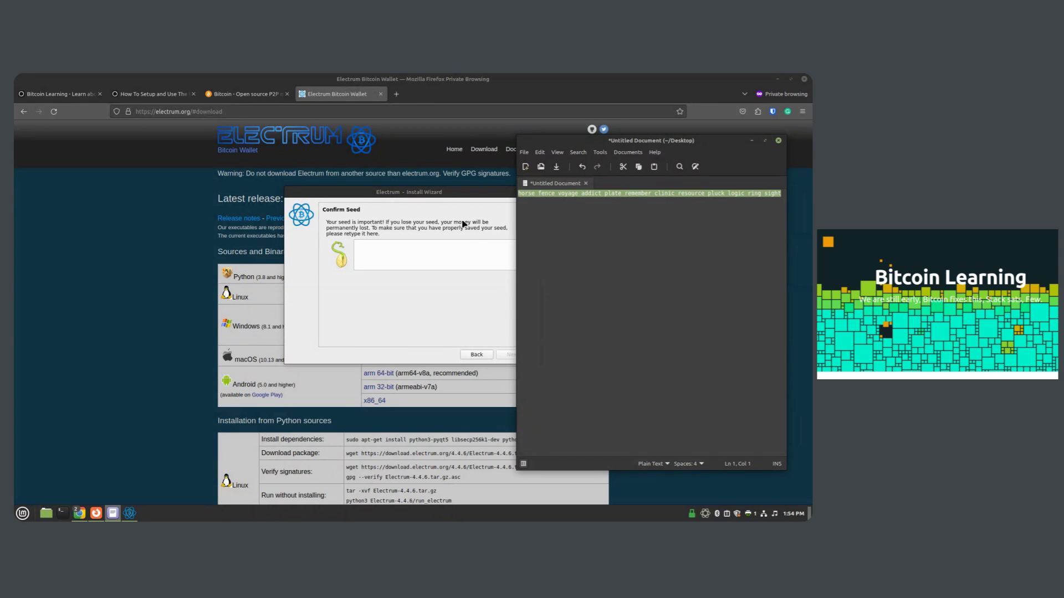
pyautogui.click(429, 258)
pyautogui.hotkey('ctrl', 'v')
pyautogui.click(406, 255)
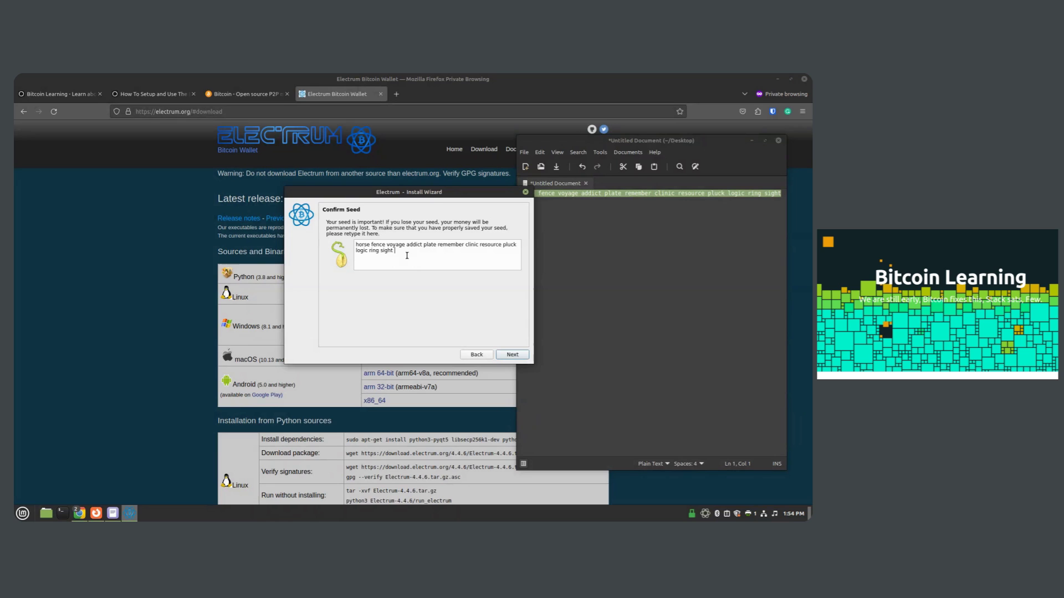
# Confirm the seed and leave the wallet password empty so default_wallet opens
pyautogui.click(509, 356)
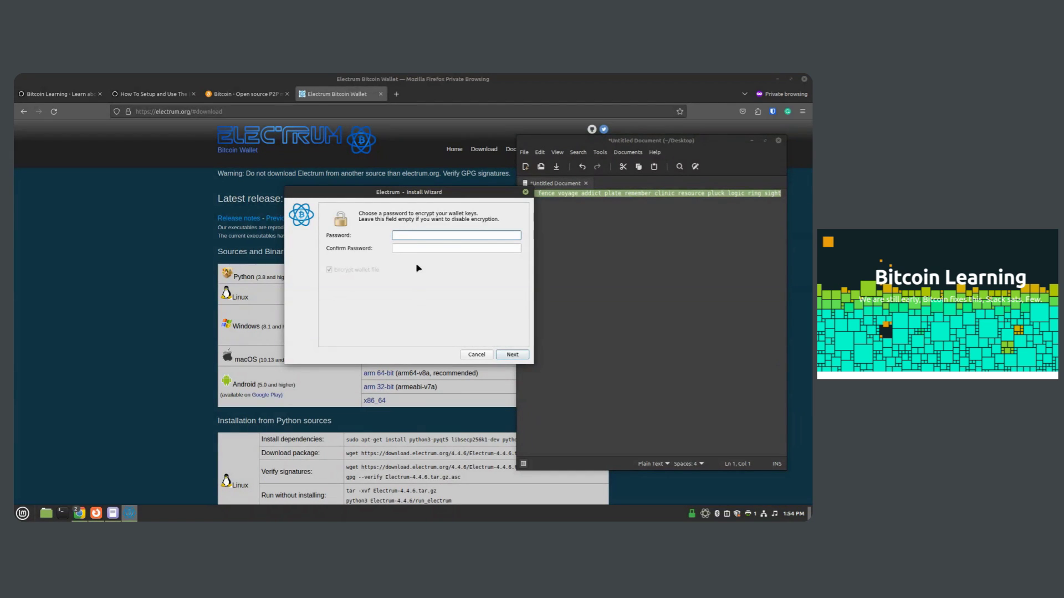
pyautogui.click(510, 355)
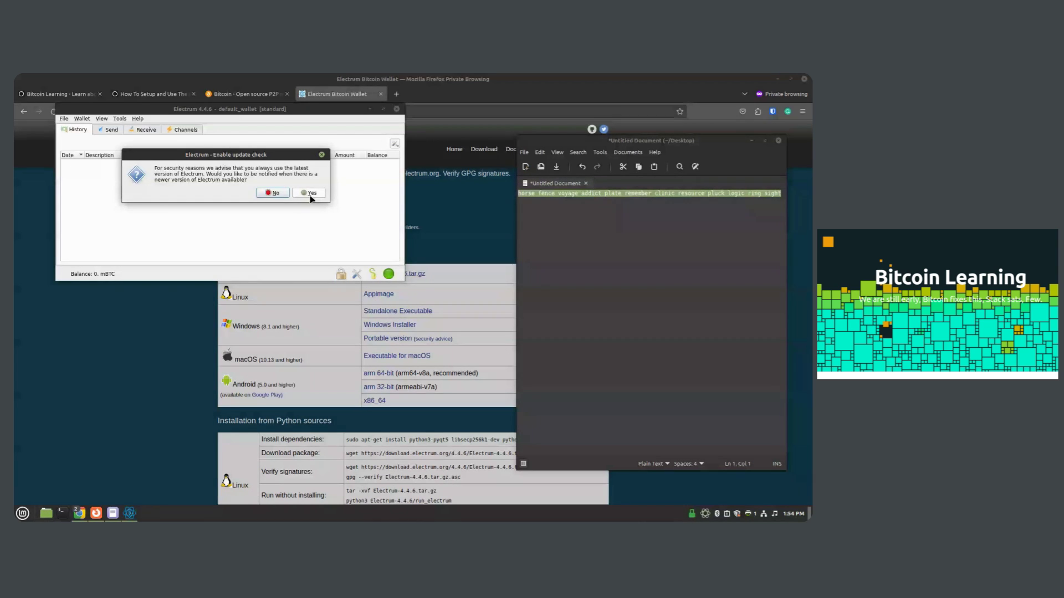
# Allow update checks, then set the Preferences color theme from Light to Dark
pyautogui.click(310, 193)
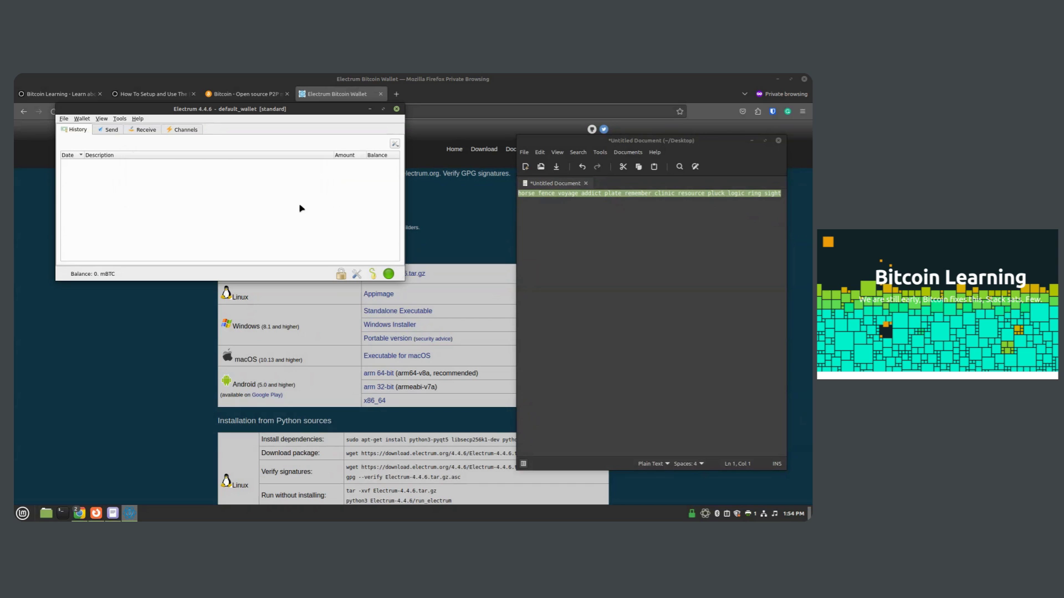
pyautogui.moveTo(180, 113); pyautogui.dragTo(230, 154)
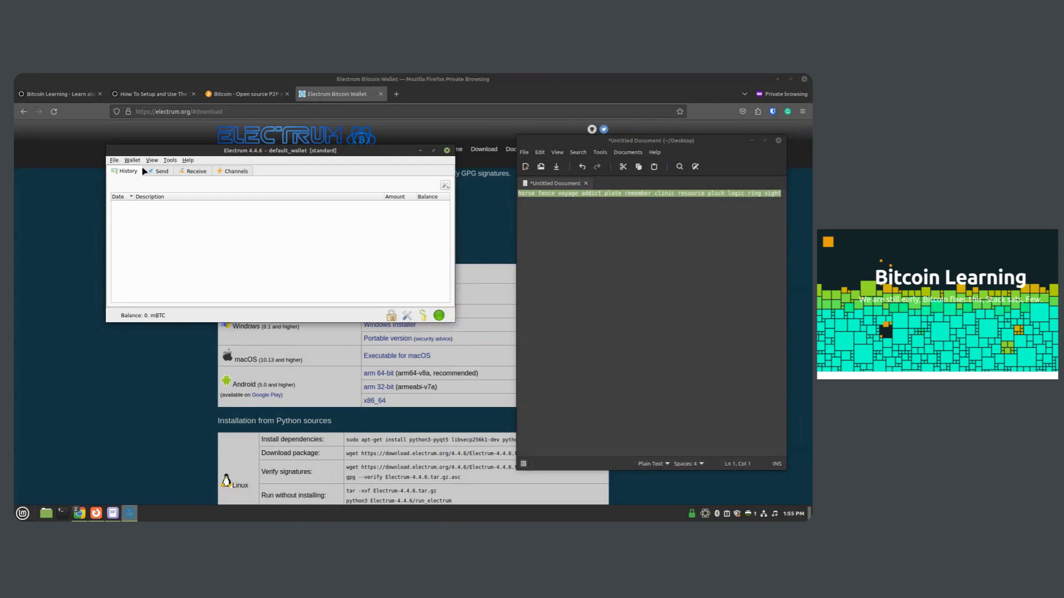
pyautogui.click(170, 161)
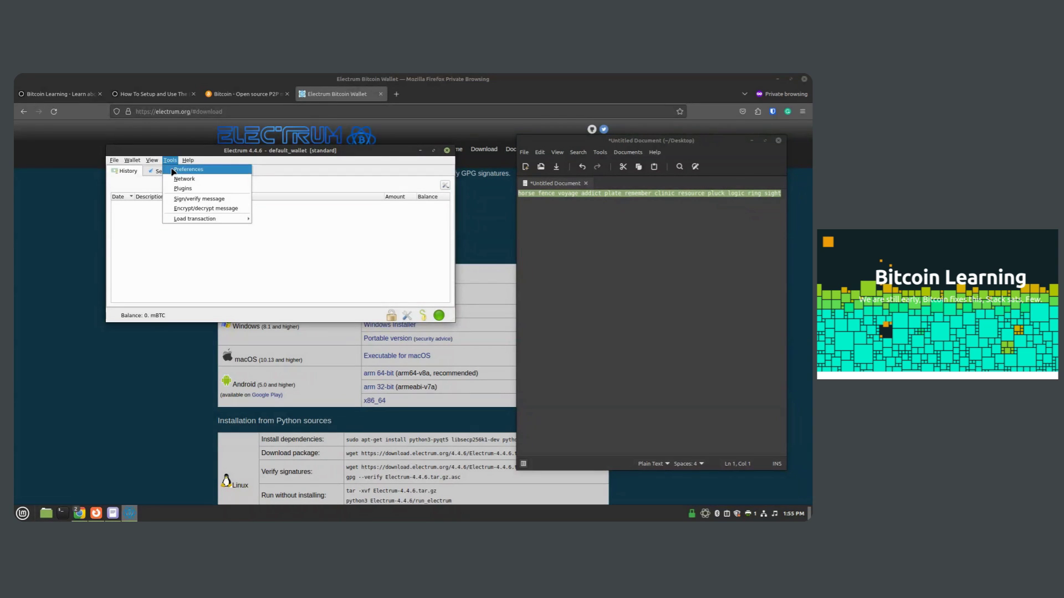
pyautogui.click(182, 172)
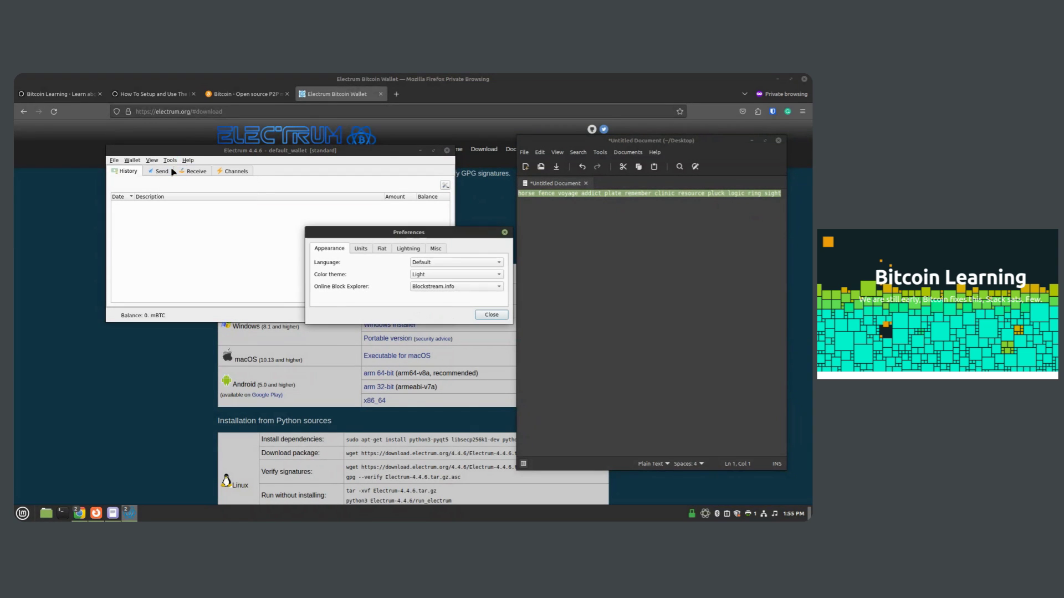
pyautogui.click(441, 274)
pyautogui.click(440, 284)
# Set the fiat currency to USD on the Fiat tab
pyautogui.click(382, 249)
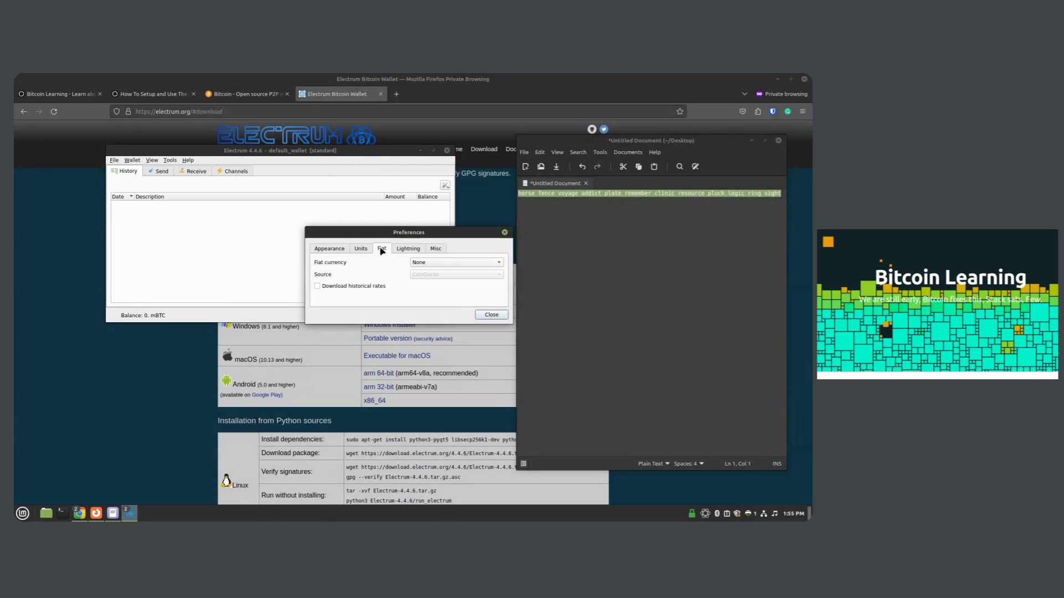
pyautogui.click(419, 263)
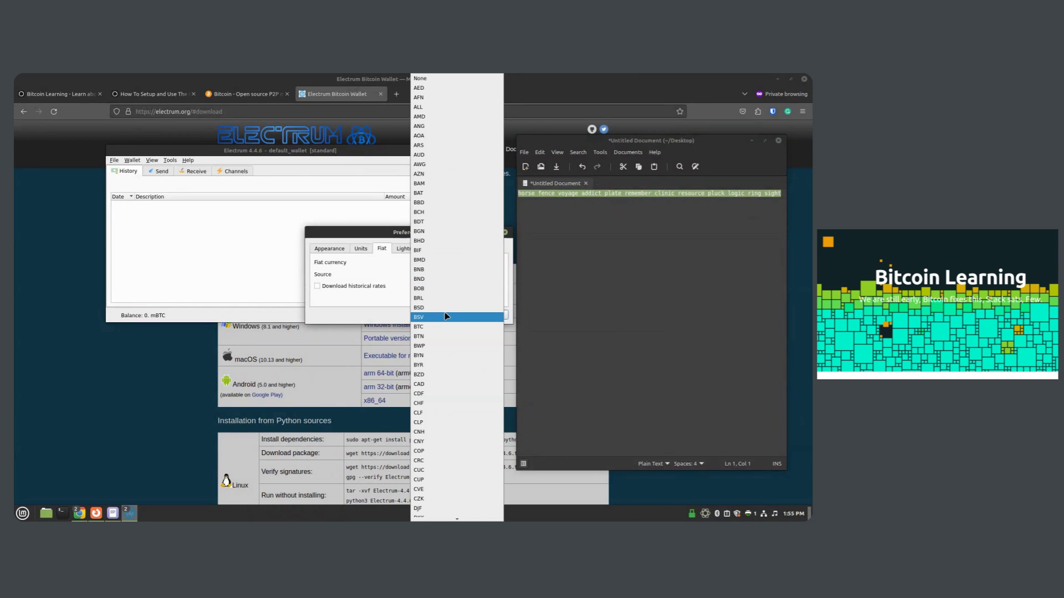
pyautogui.scroll(-15, 444, 316)
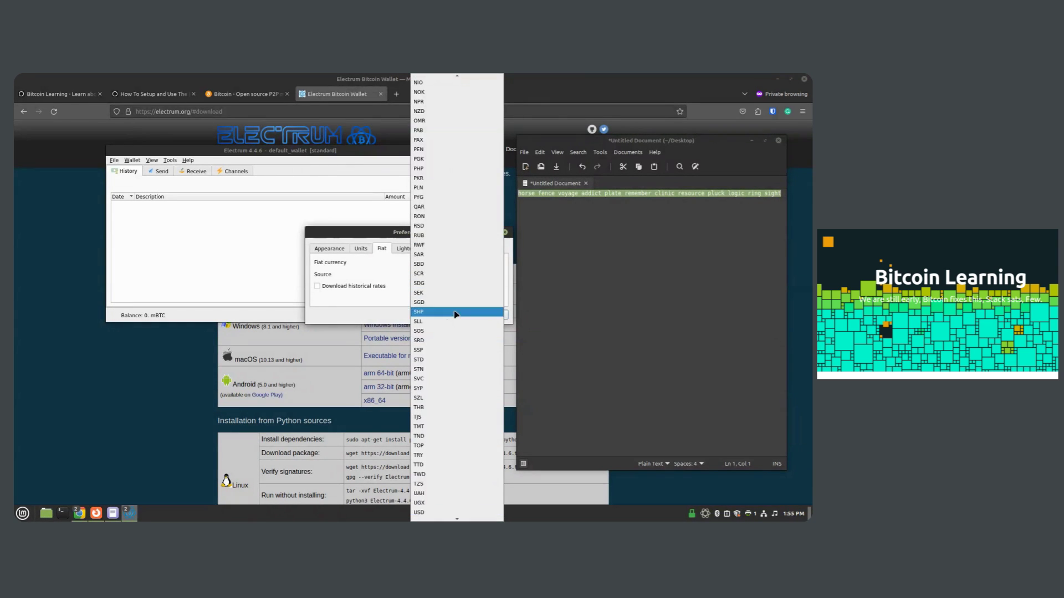
pyautogui.click(442, 515)
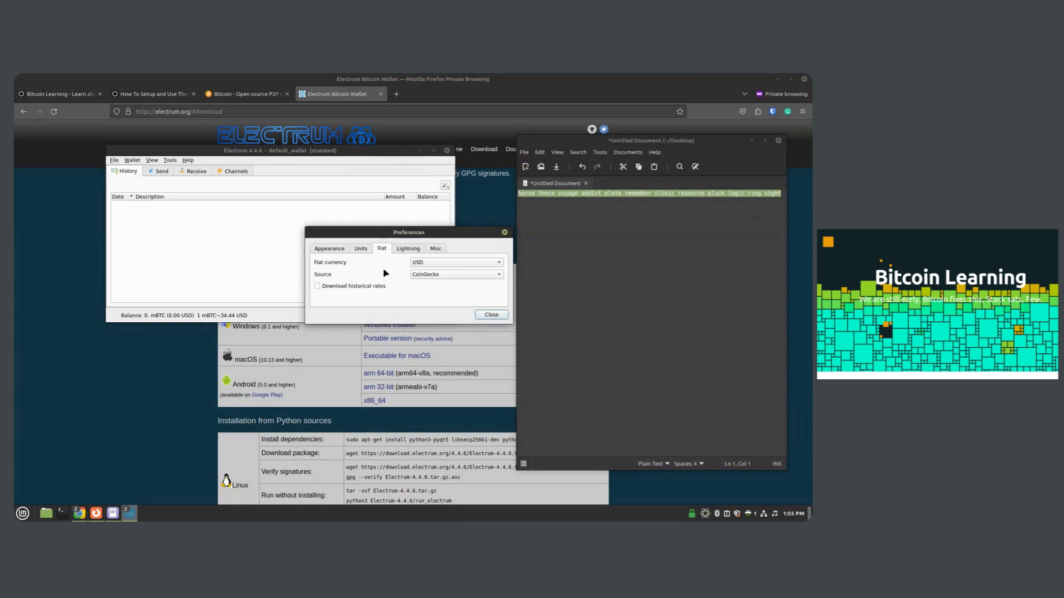
# Set the base unit to BTC, close Preferences, and reopen the restarted dark-themed wallet
pyautogui.click(408, 248)
pyautogui.click(360, 248)
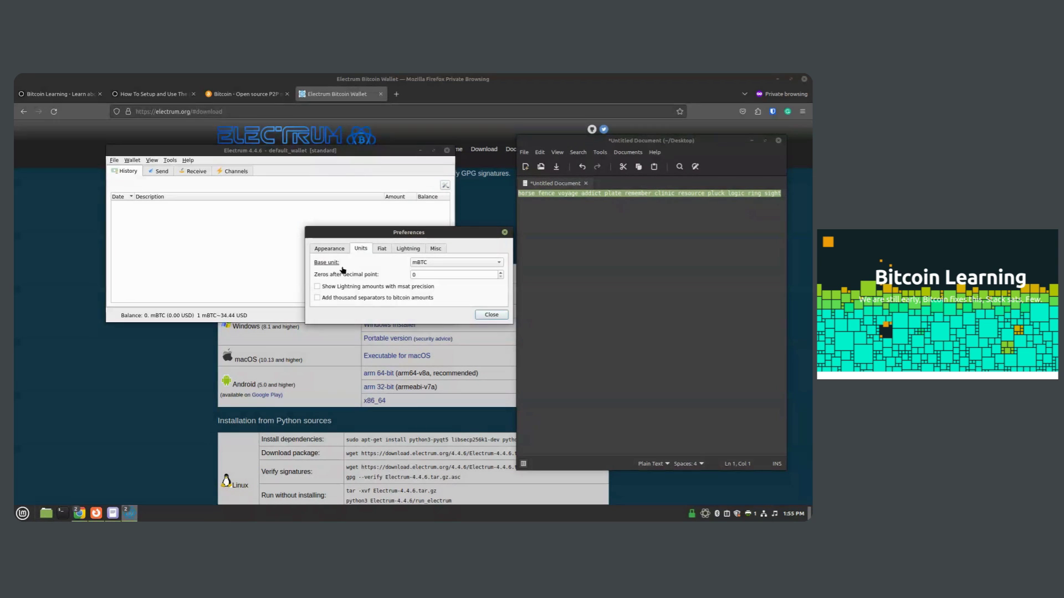
pyautogui.click(452, 264)
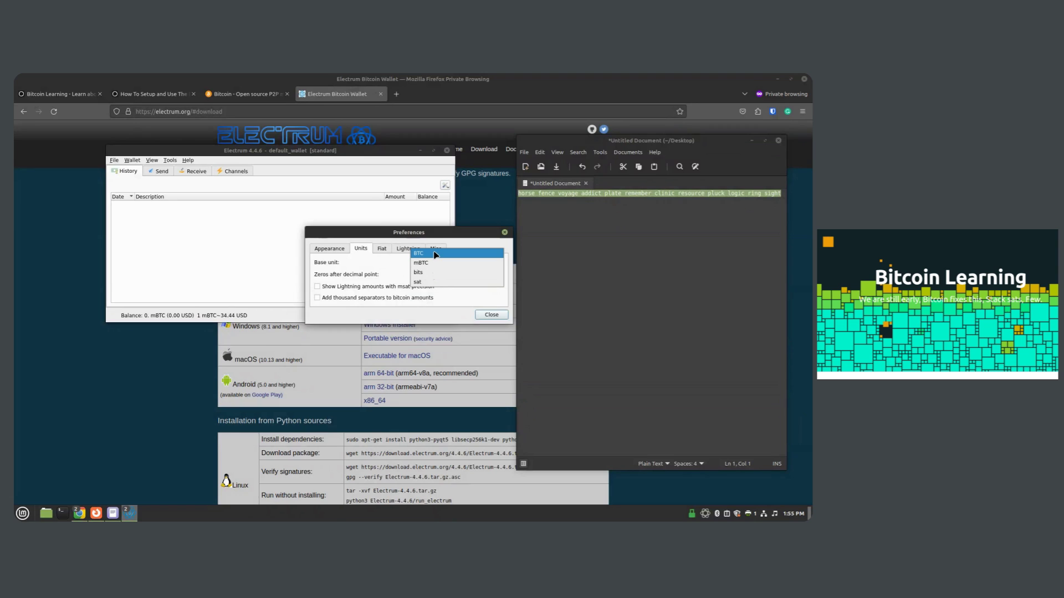
pyautogui.click(435, 254)
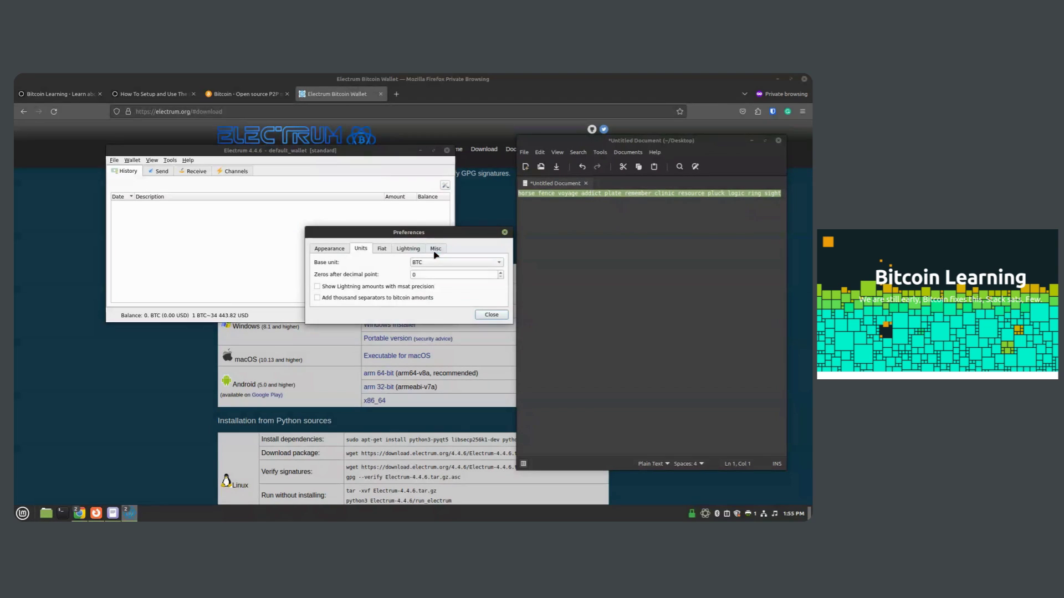
pyautogui.click(487, 315)
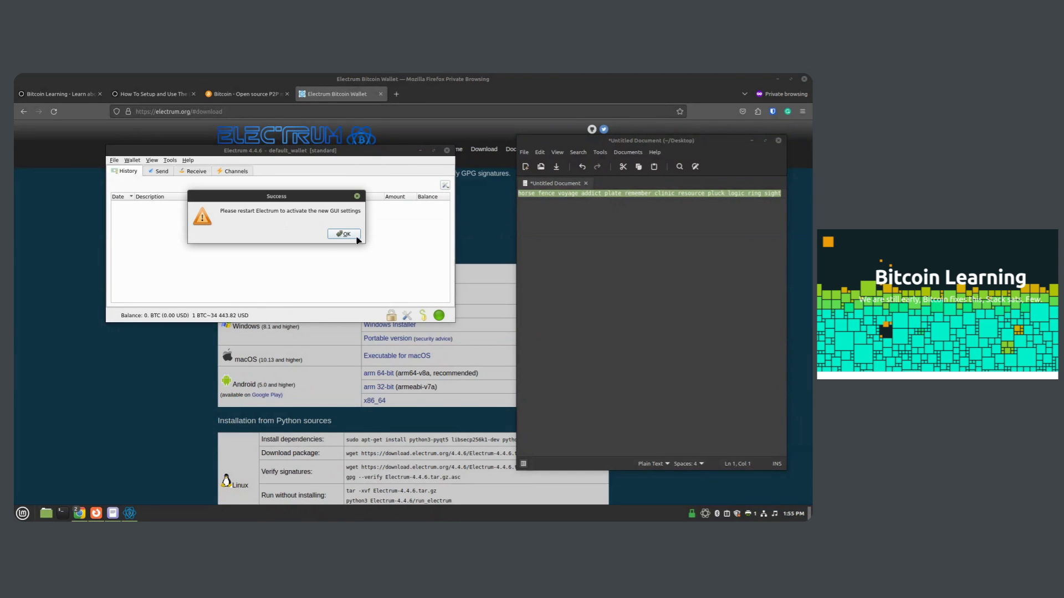
pyautogui.click(344, 233)
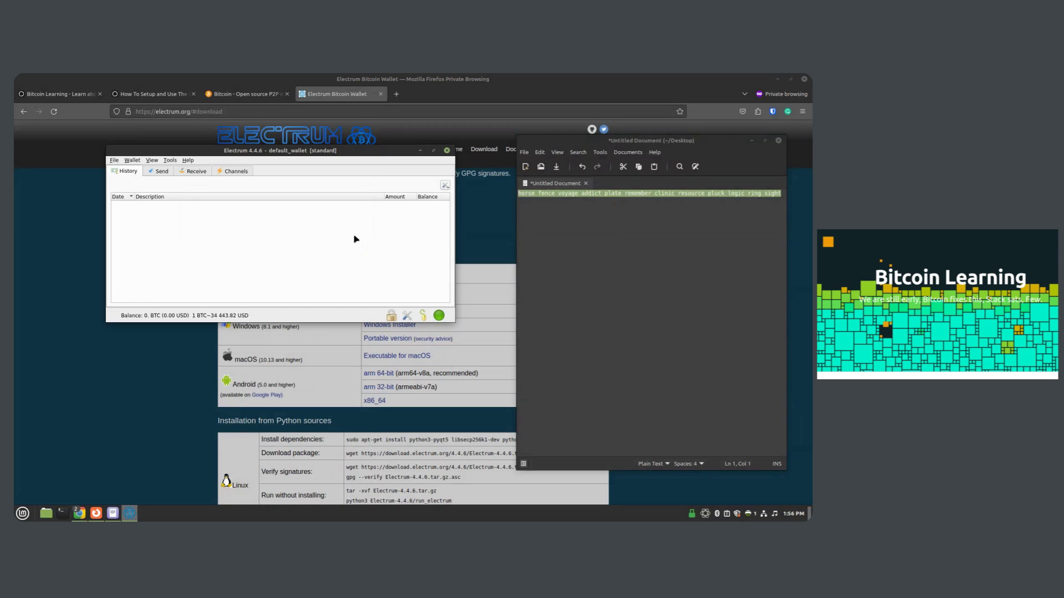
pyautogui.click(130, 514)
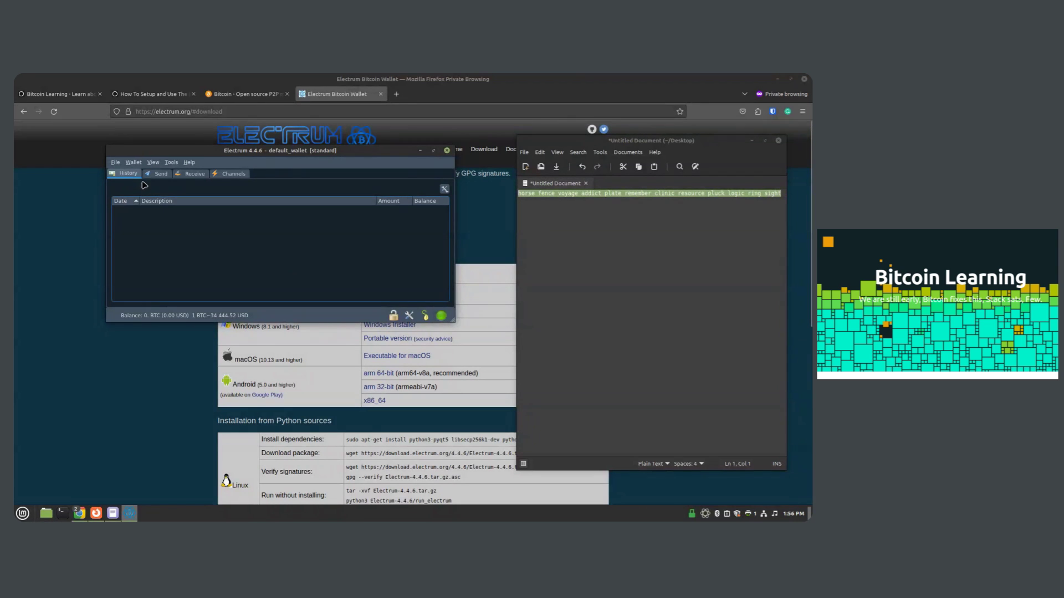
# Enable View > Addresses and scroll through the 30 receiving and change addresses
pyautogui.click(152, 162)
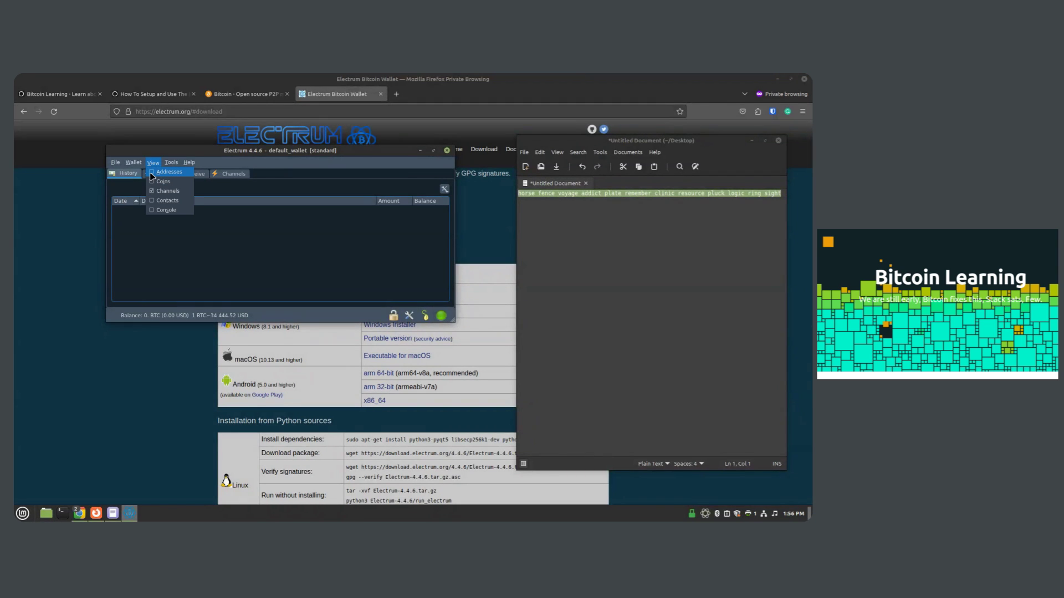
pyautogui.click(152, 173)
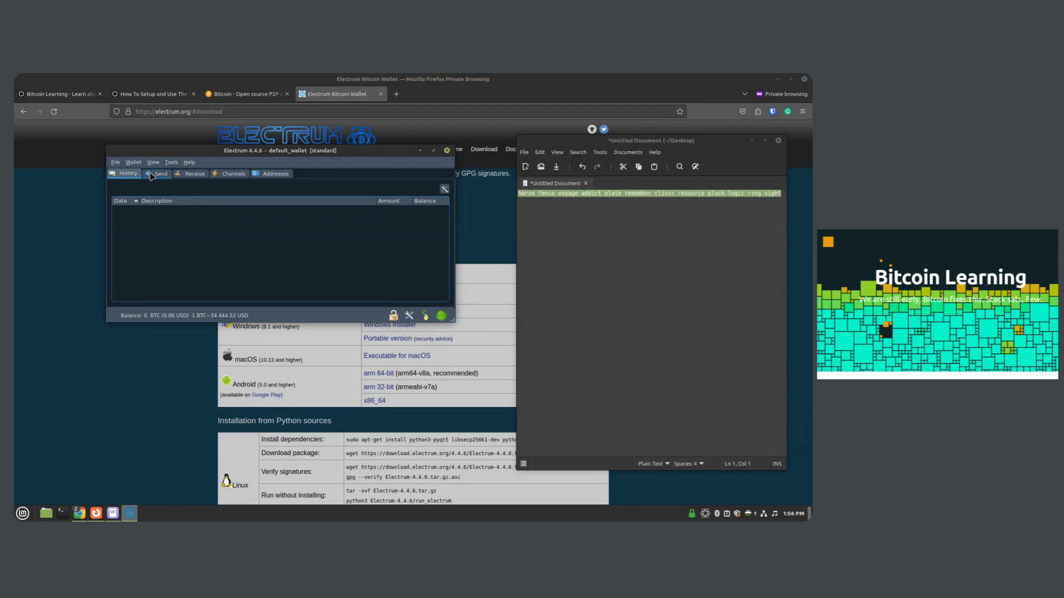
pyautogui.click(271, 174)
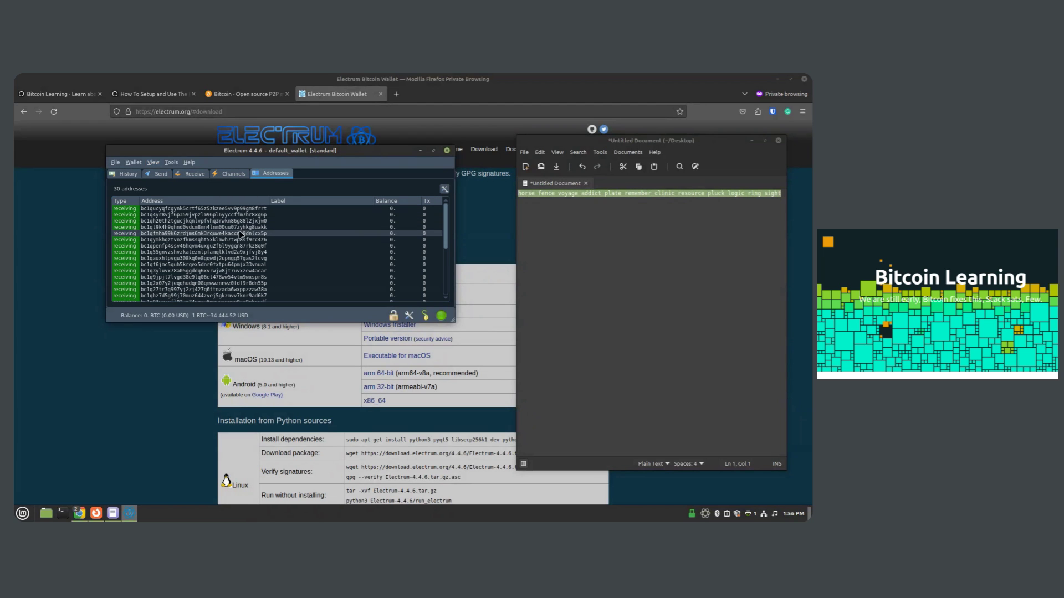
pyautogui.scroll(-1, 271, 275)
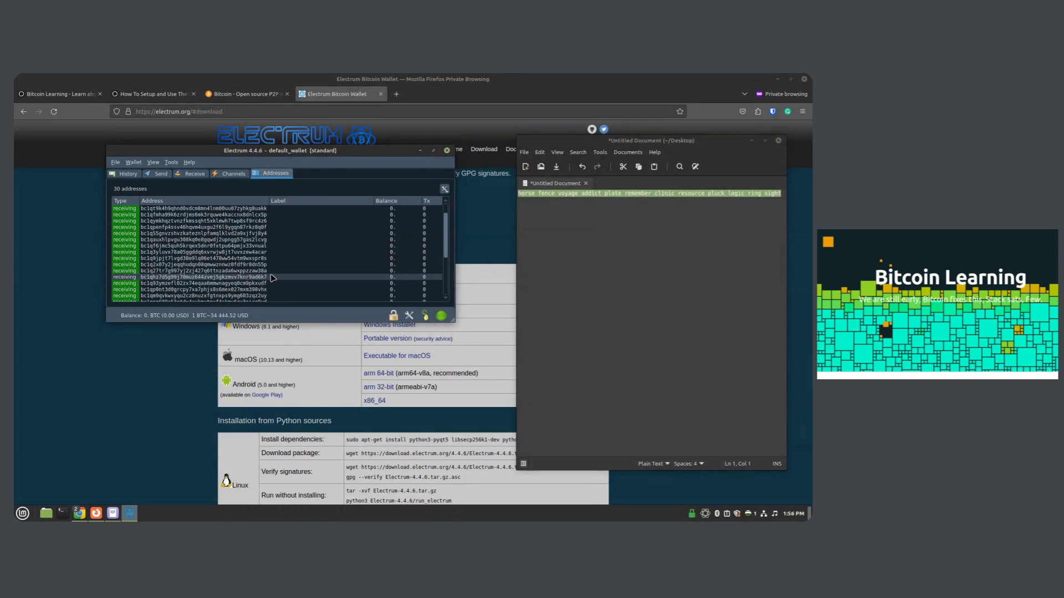
pyautogui.scroll(-1, 271, 277)
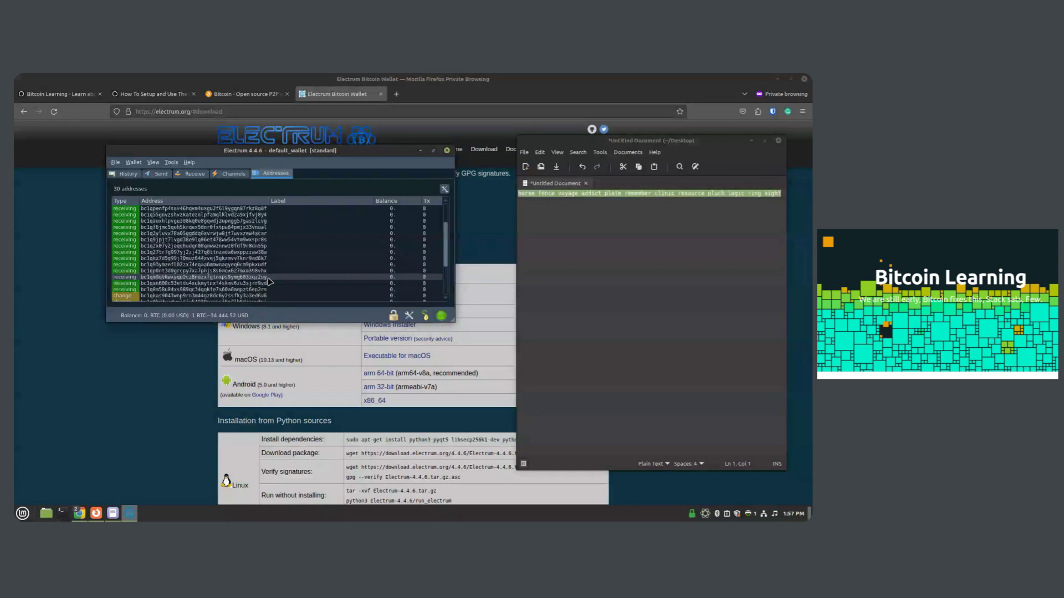
pyautogui.scroll(2, 270, 281)
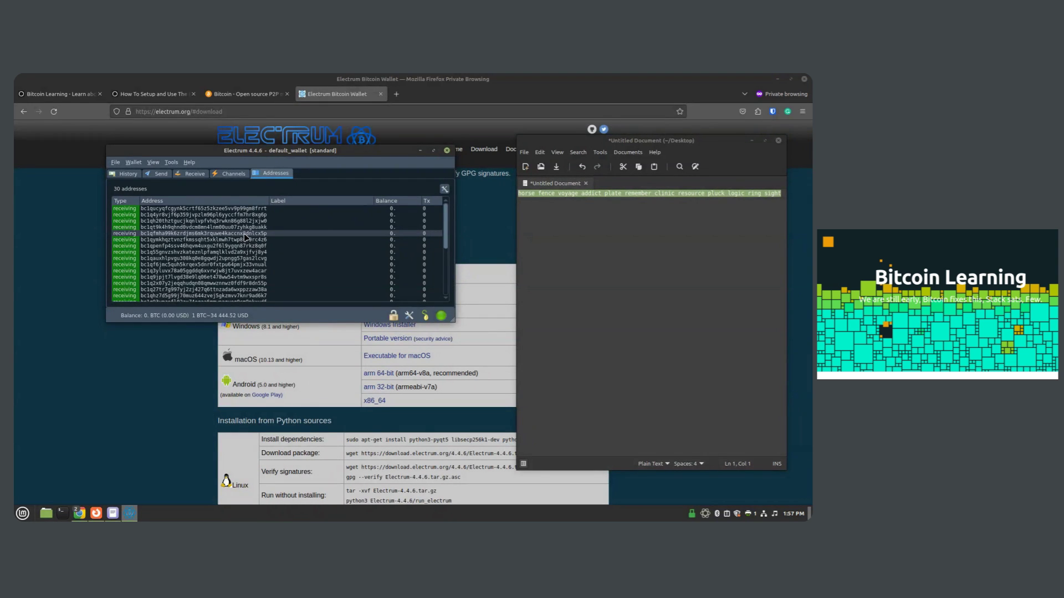
pyautogui.scroll(-5, 246, 238)
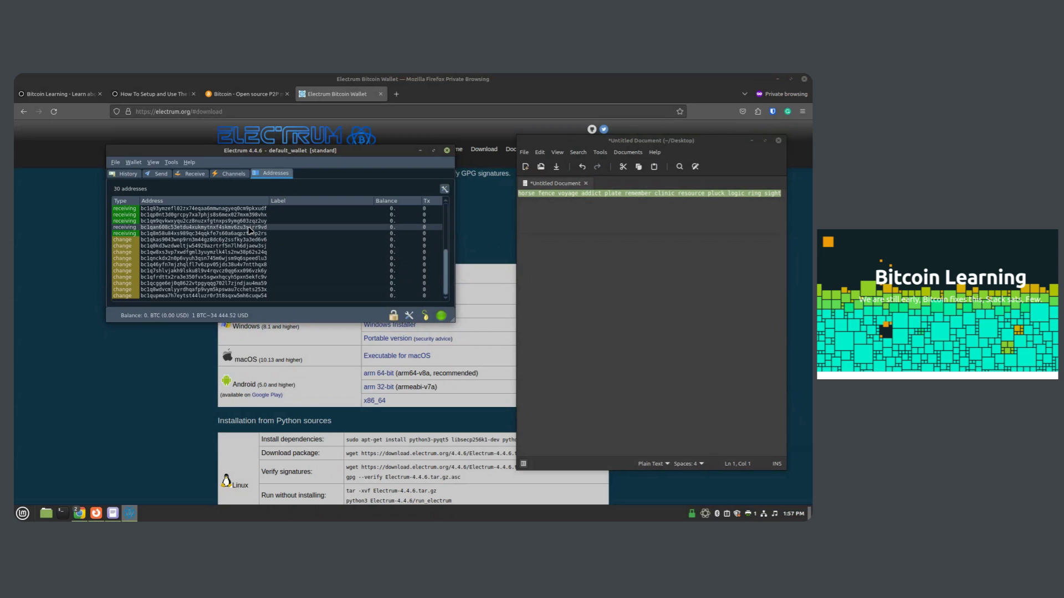
pyautogui.scroll(5, 251, 224)
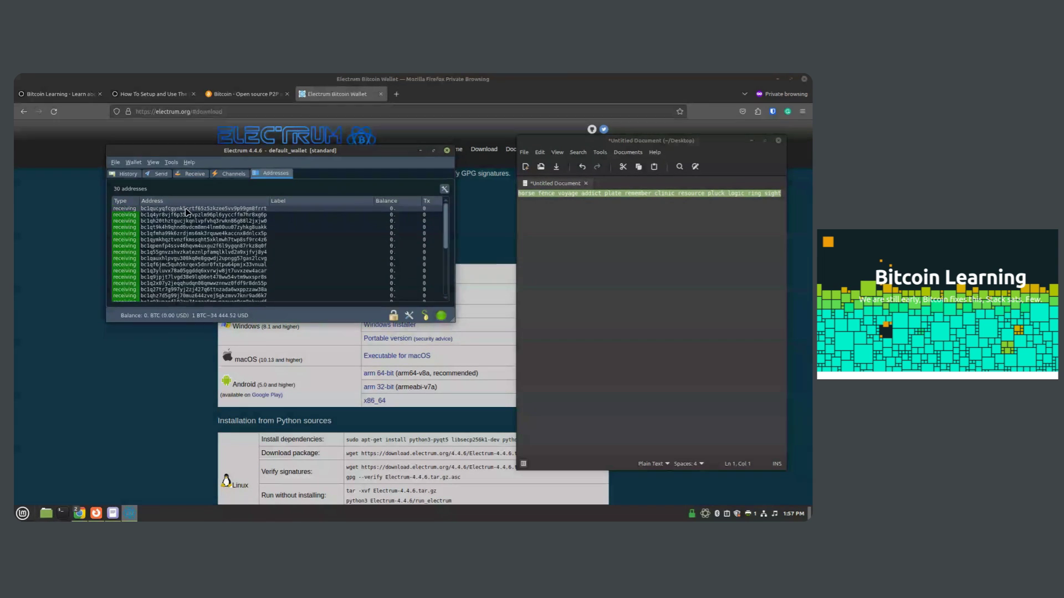
# Return to the Addresses list and select the second receiving address
pyautogui.click(127, 173)
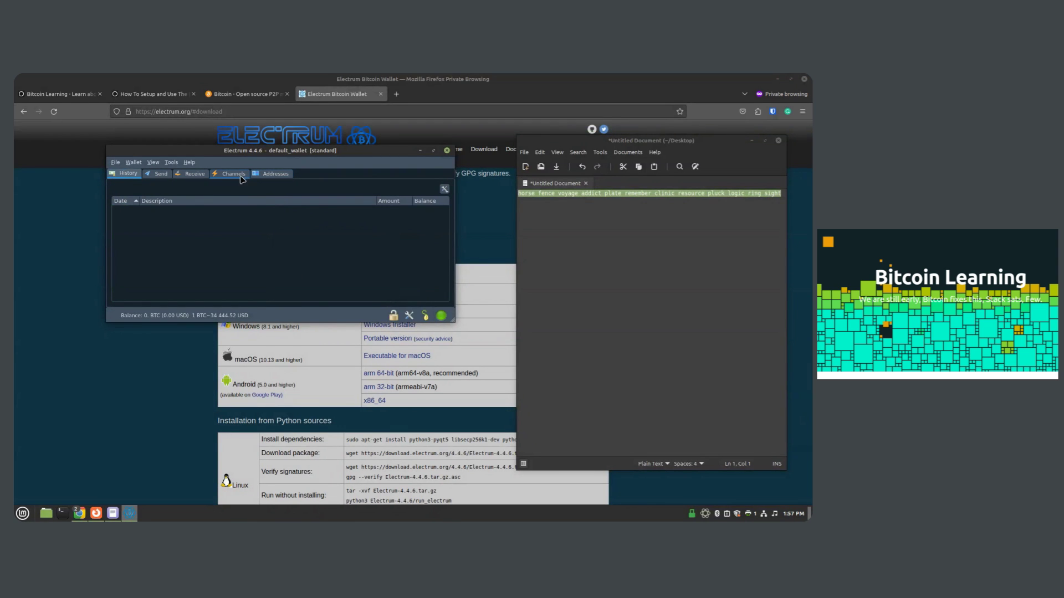
pyautogui.click(273, 174)
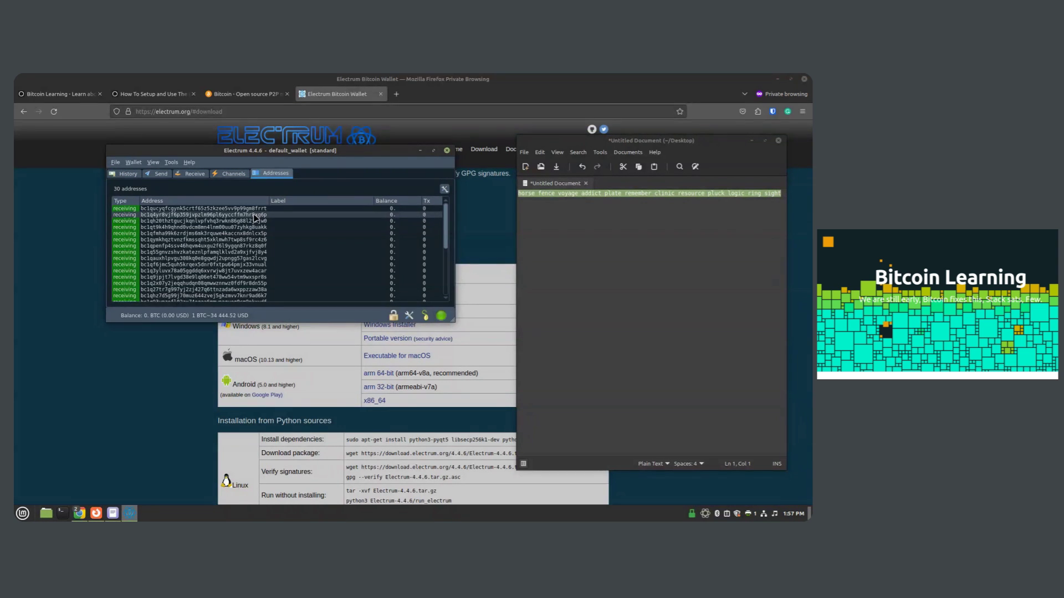
pyautogui.click(254, 214)
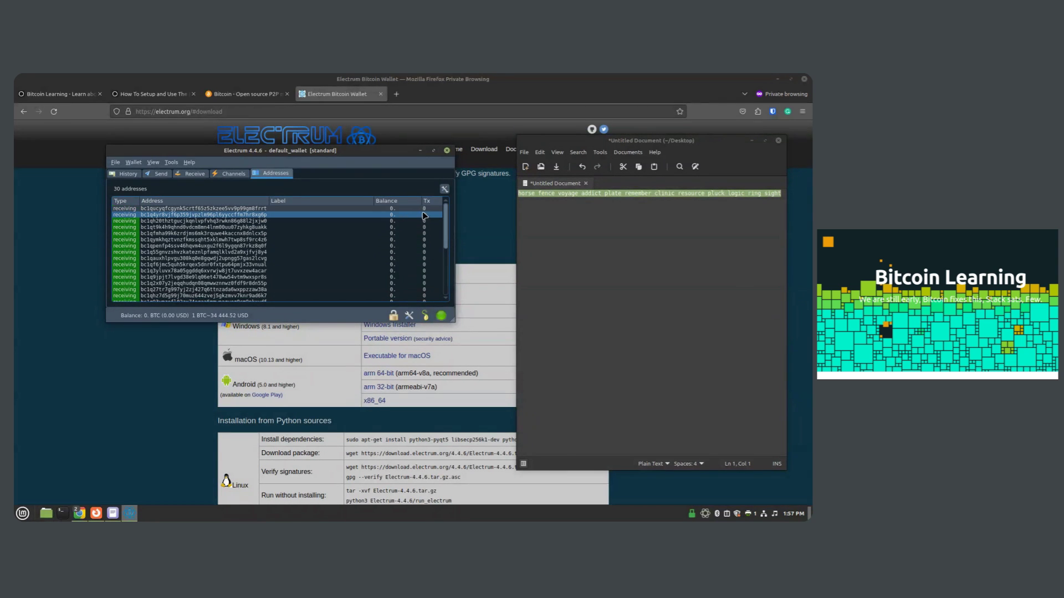
pyautogui.scroll(-5, 438, 293)
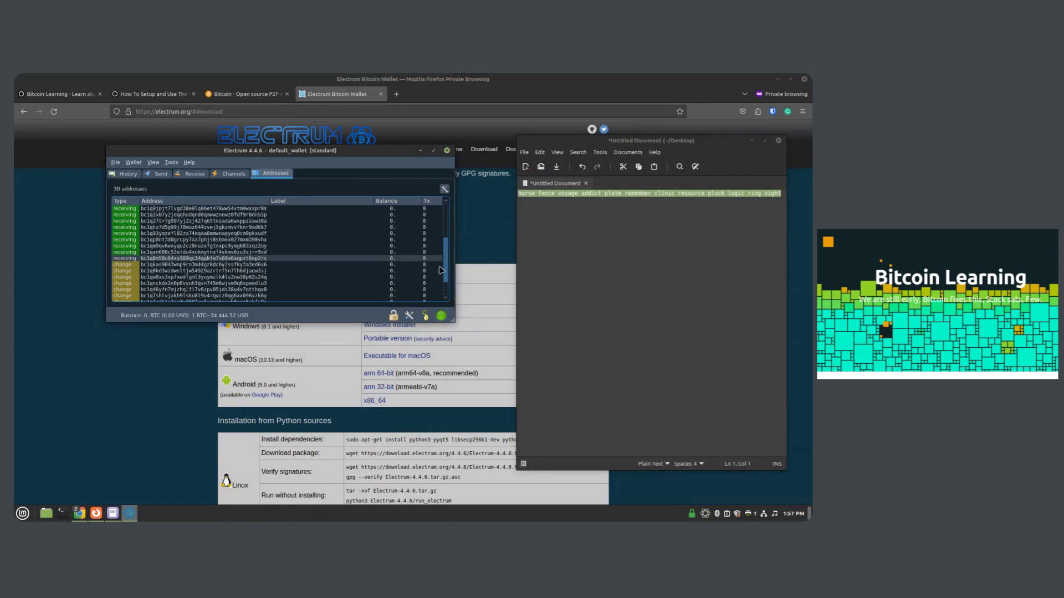
pyautogui.scroll(5, 440, 291)
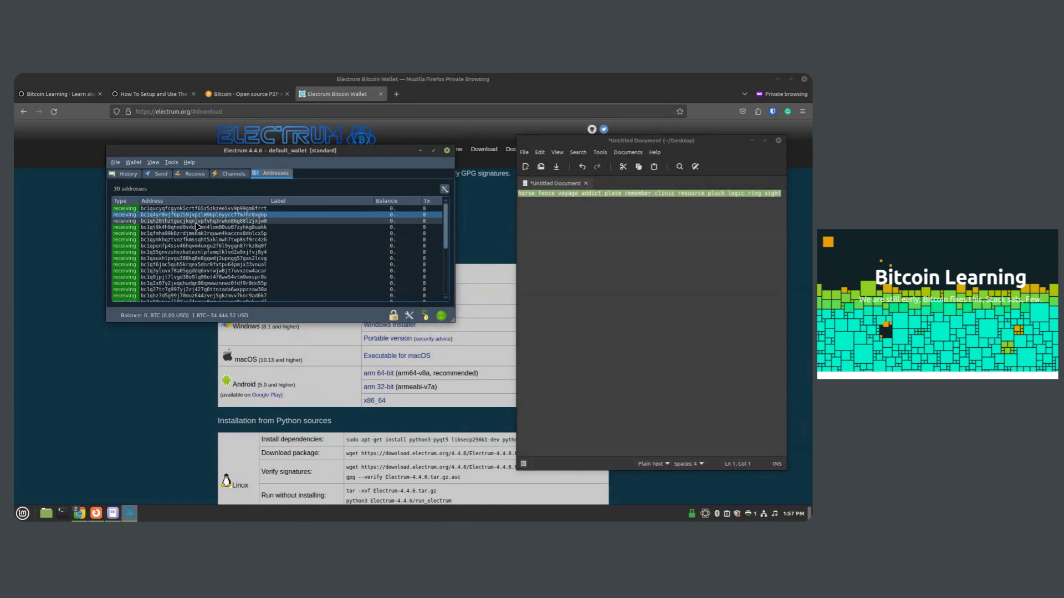
# View the third receiving address's details and QR code, then close both dialogs
pyautogui.rightClick(236, 221)
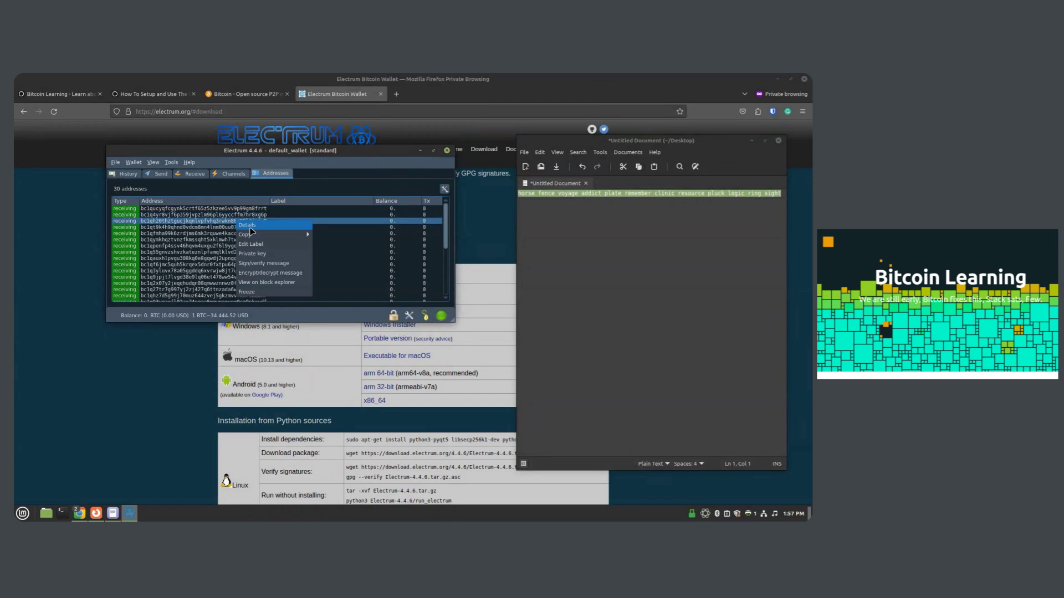
pyautogui.click(254, 227)
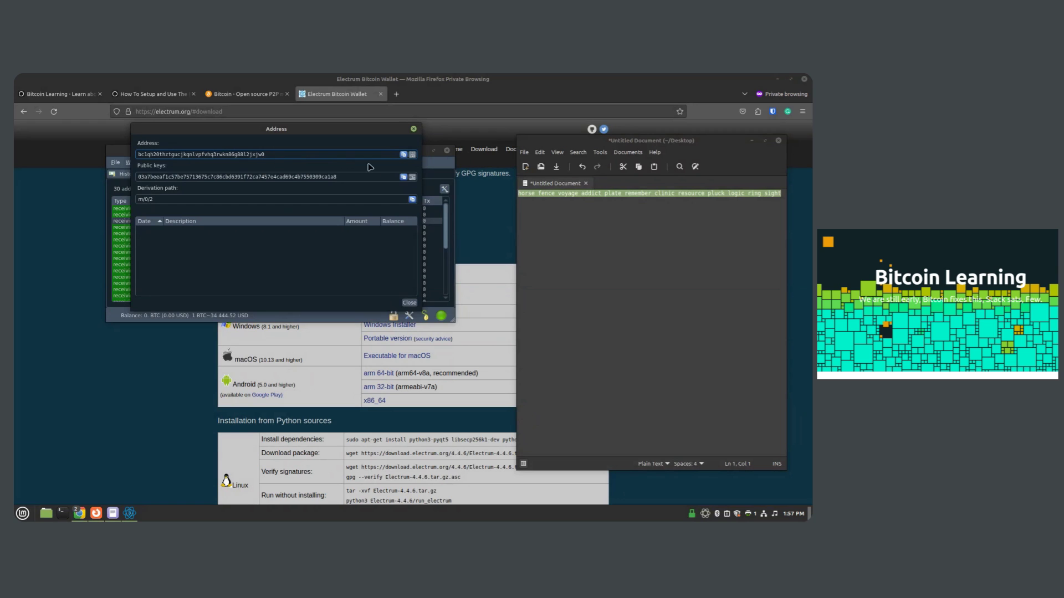
pyautogui.click(412, 155)
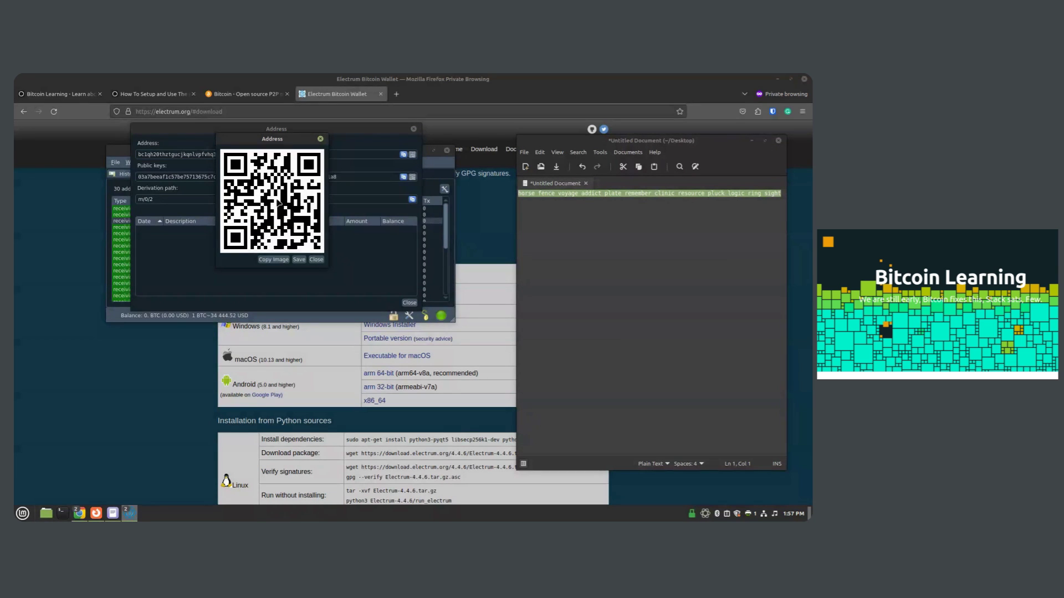
pyautogui.click(315, 260)
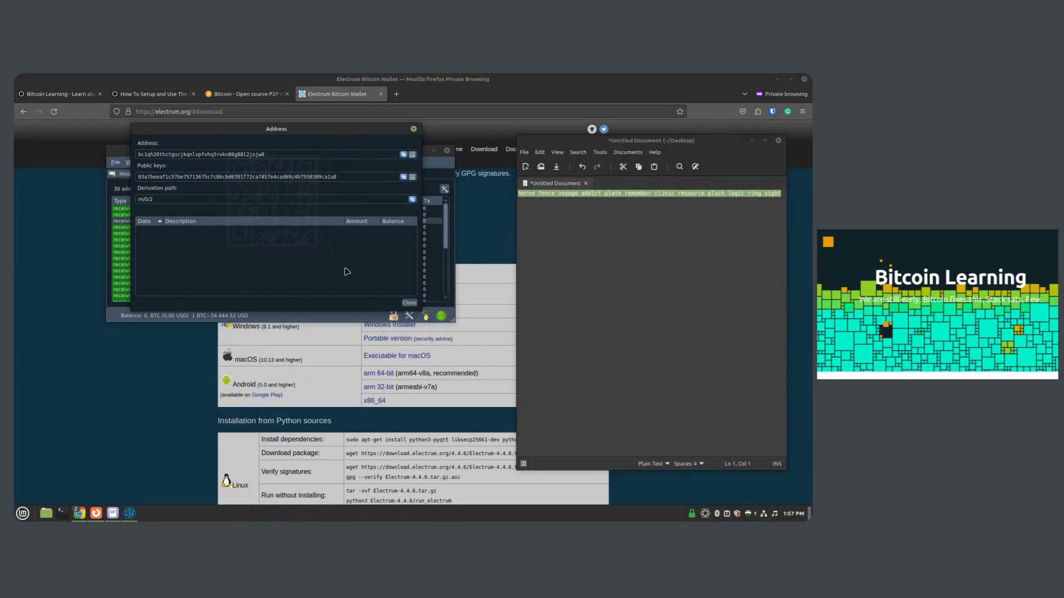
pyautogui.click(409, 302)
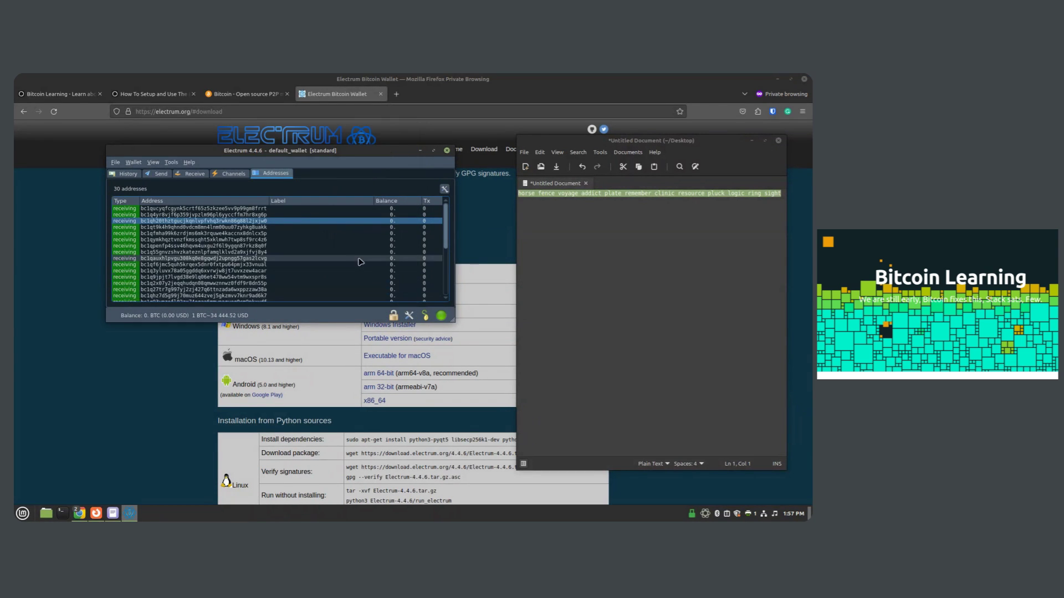
# Create a payment request with the description 'For test video'
pyautogui.click(193, 174)
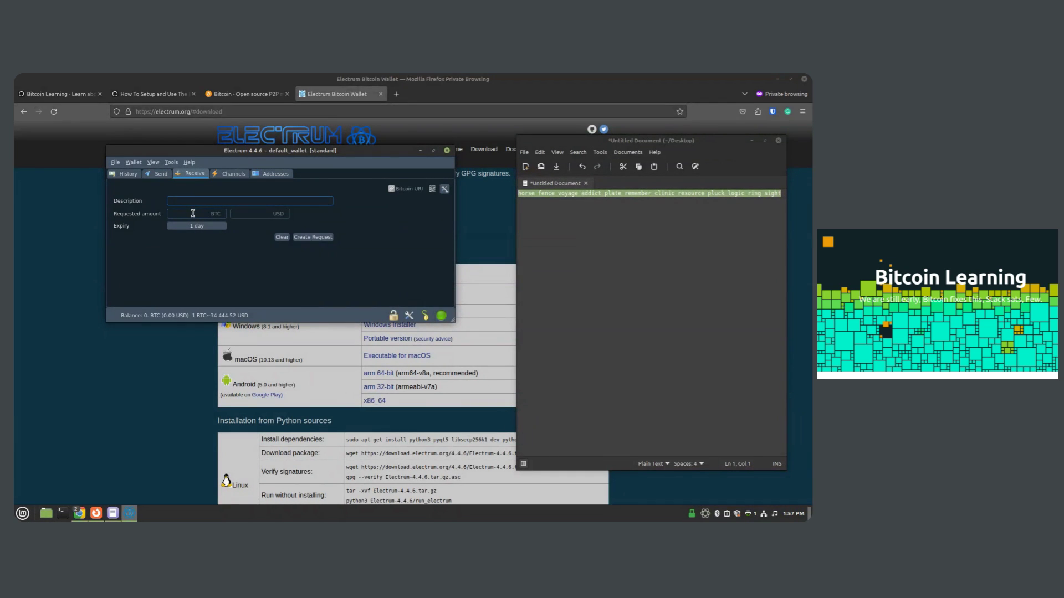
pyautogui.write('test video')
pyautogui.click(313, 237)
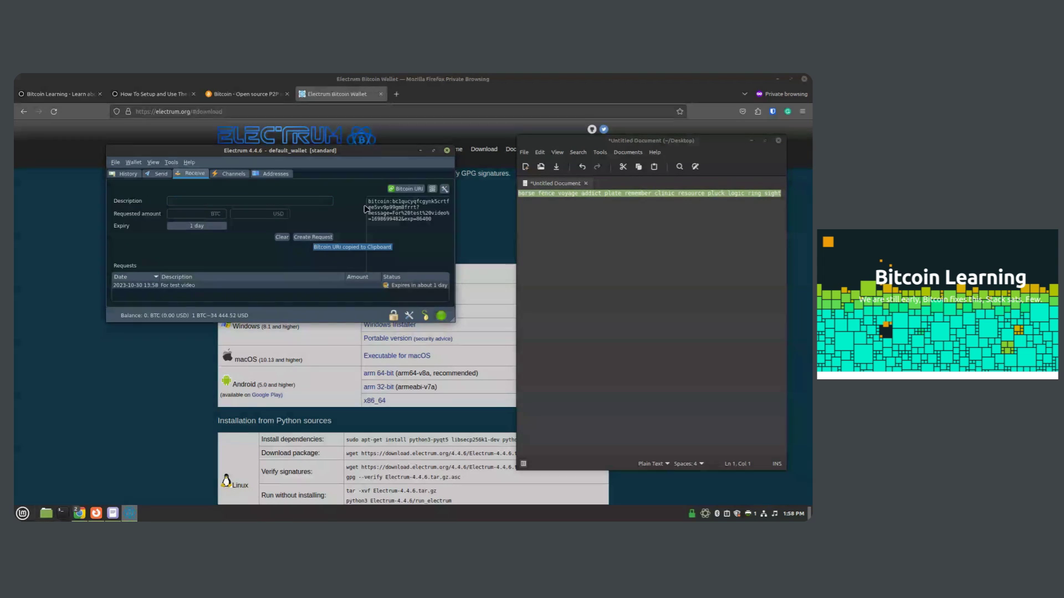
# Check the address list, then show the request as a QR code in an enlarged window
pyautogui.click(263, 175)
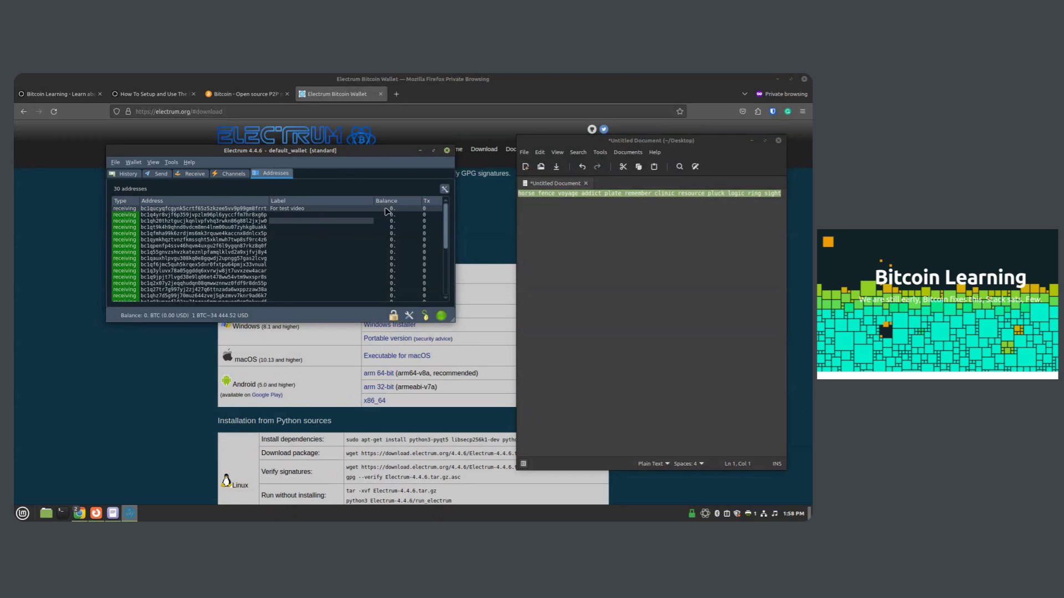
pyautogui.click(194, 174)
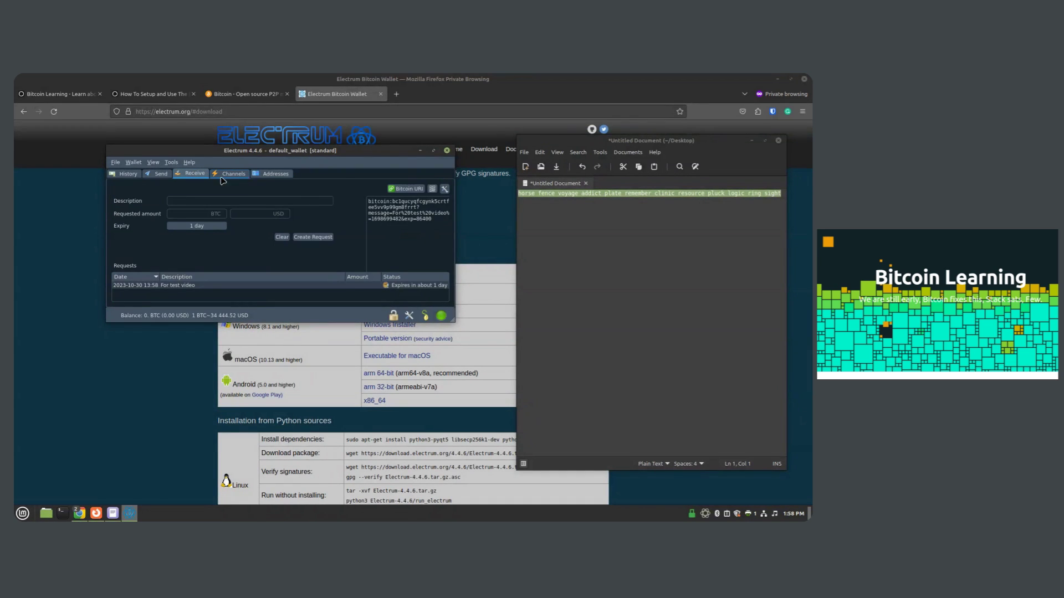
pyautogui.click(433, 191)
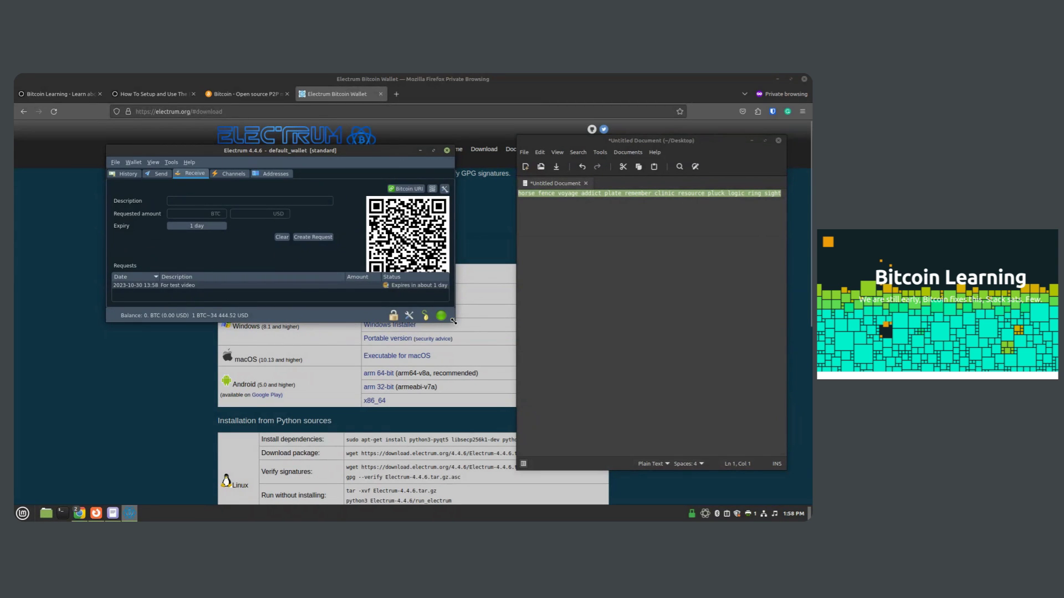
pyautogui.moveTo(453, 321); pyautogui.dragTo(463, 360)
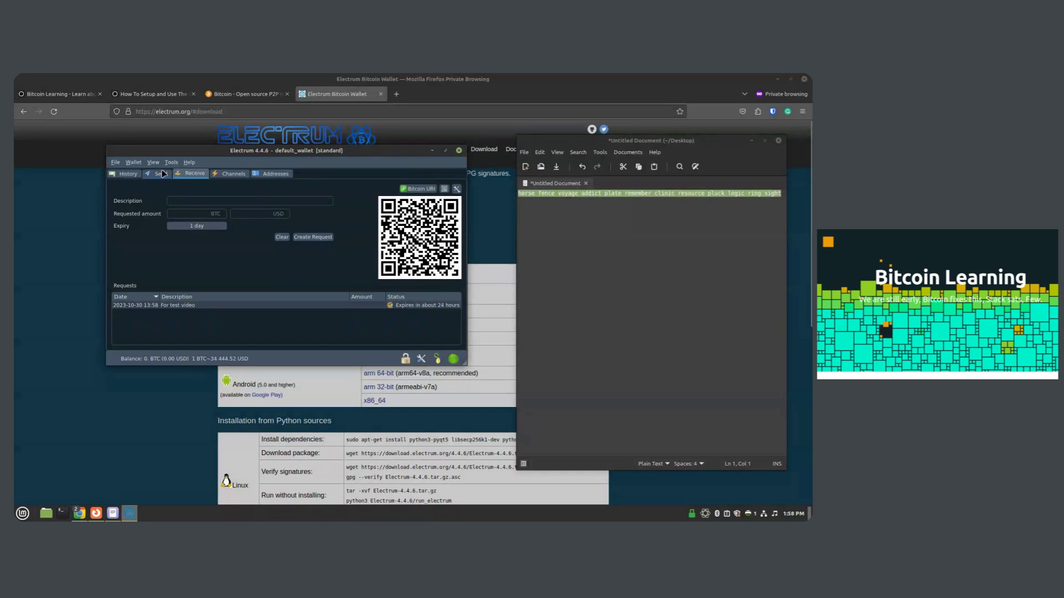
# Select the unconfirmed 0.00002903 BTC 'For test video' payment in History and widen the wallet window
pyautogui.click(123, 174)
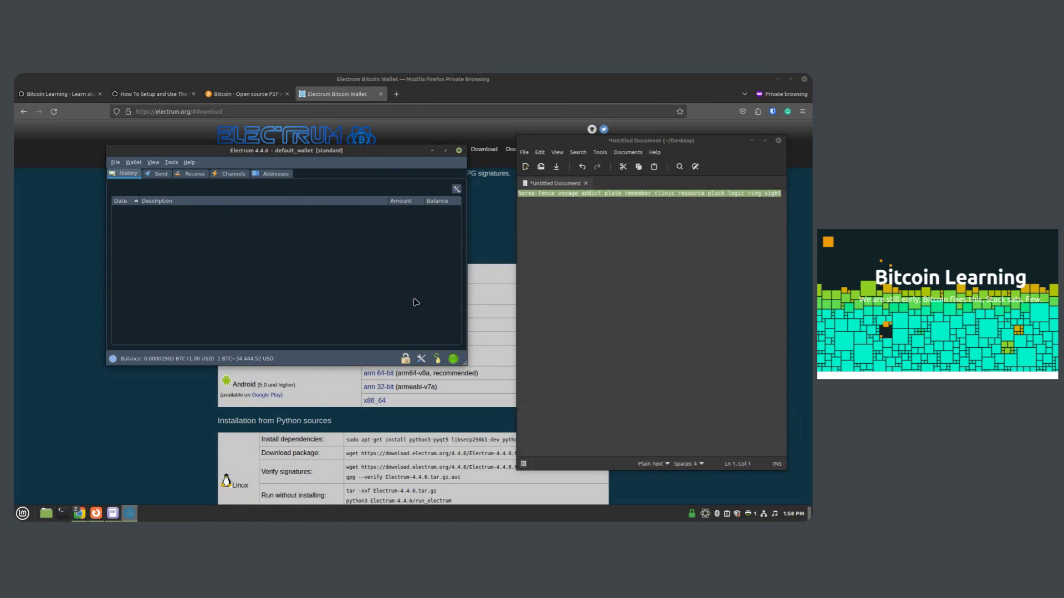
pyautogui.click(200, 210)
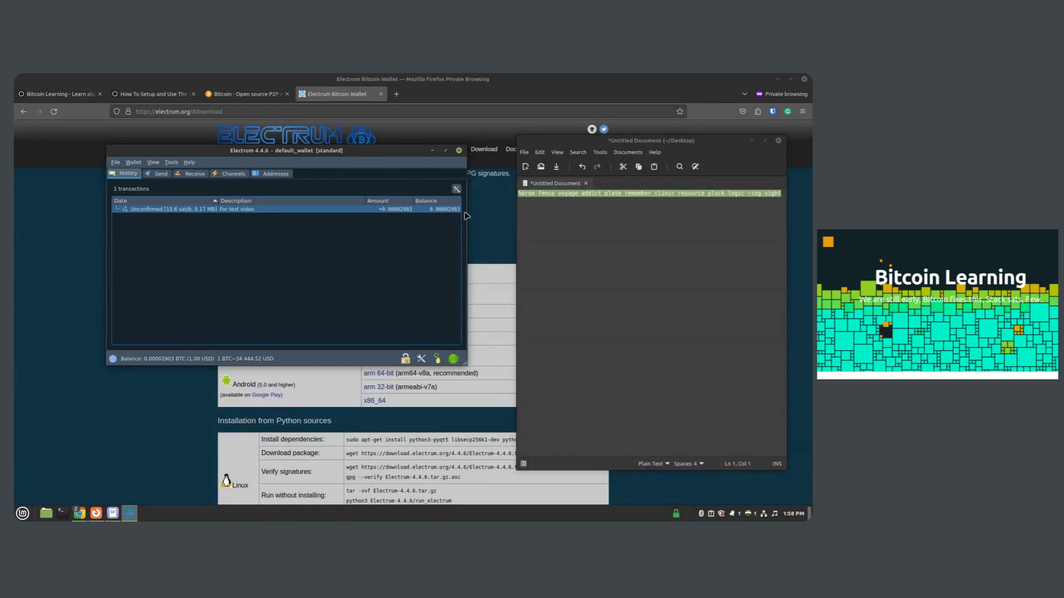
pyautogui.moveTo(465, 213); pyautogui.dragTo(527, 213)
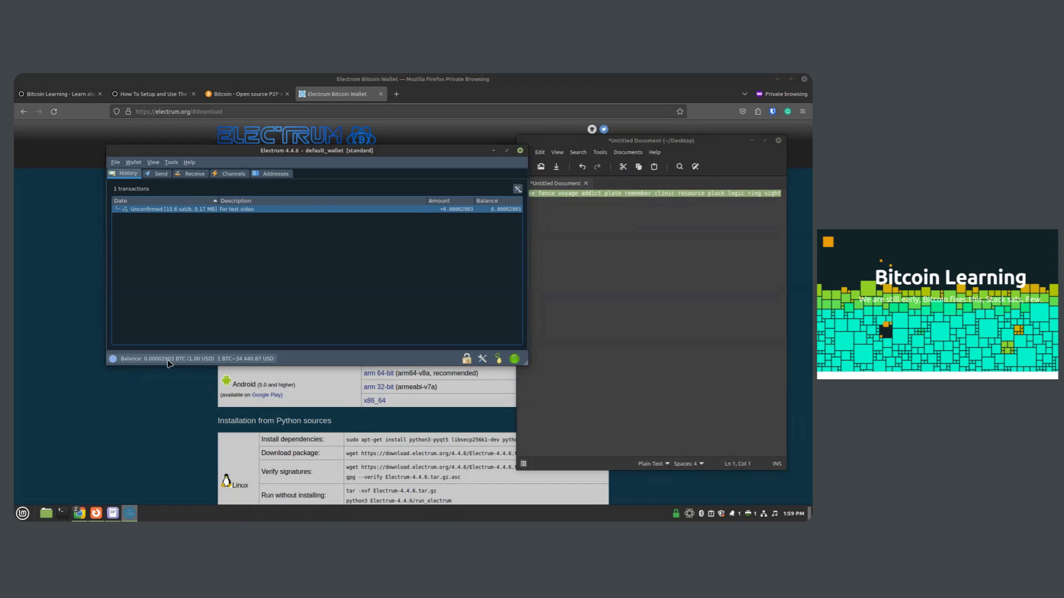
# Select the 'For test video' address holding 0.00002903 BTC, then bring up the Send payment form
pyautogui.click(275, 174)
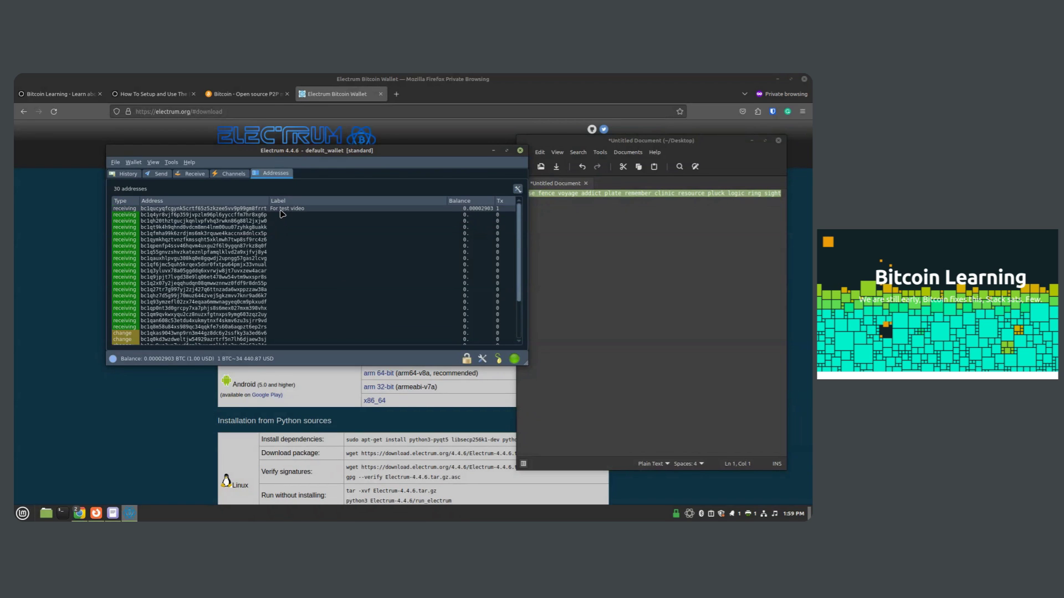
pyautogui.click(280, 210)
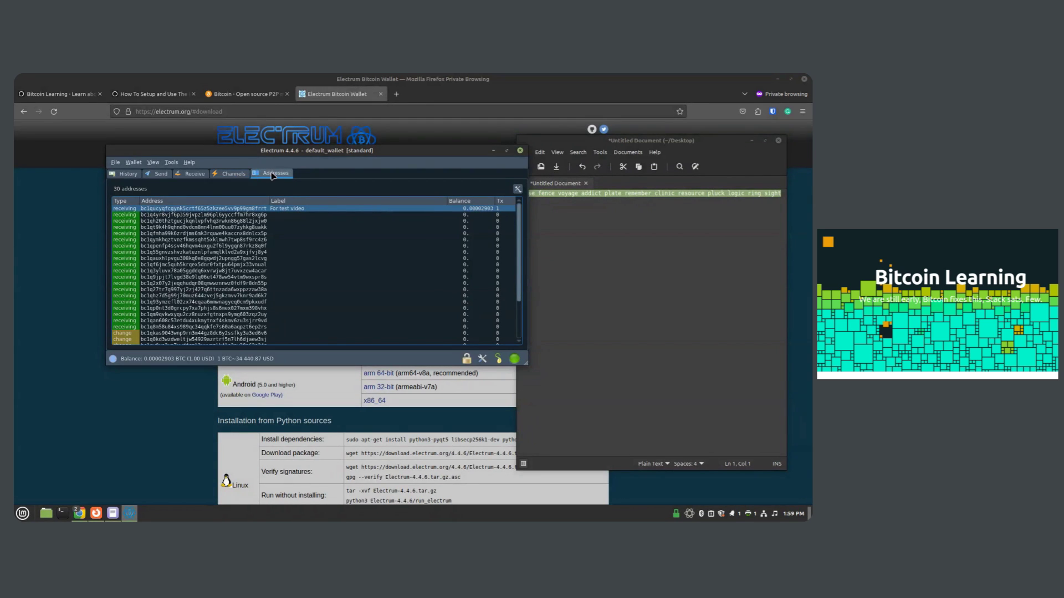
pyautogui.click(160, 174)
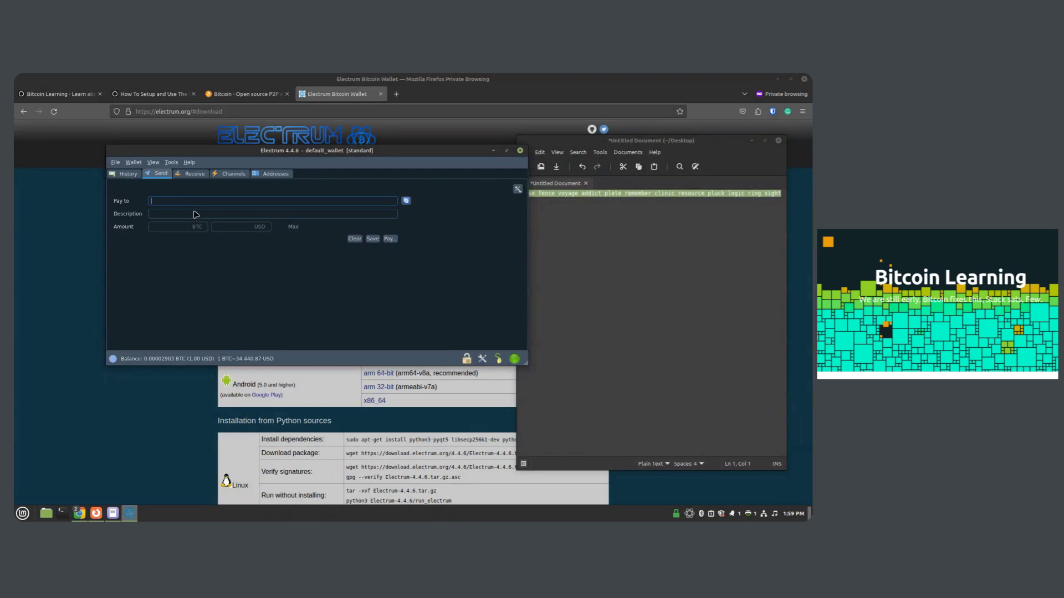
# Enter 1 USD in the Send amount to see it equals 0.00002903 BTC, then return to History
pyautogui.click(192, 228)
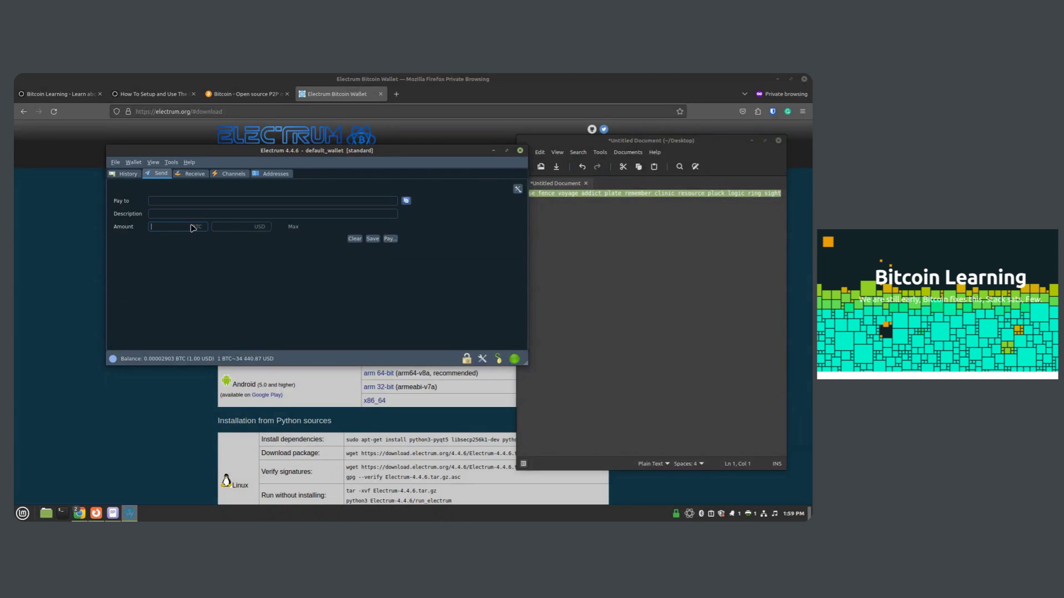
pyautogui.click(247, 224)
pyautogui.write('1')
pyautogui.hotkey('alt', '1')
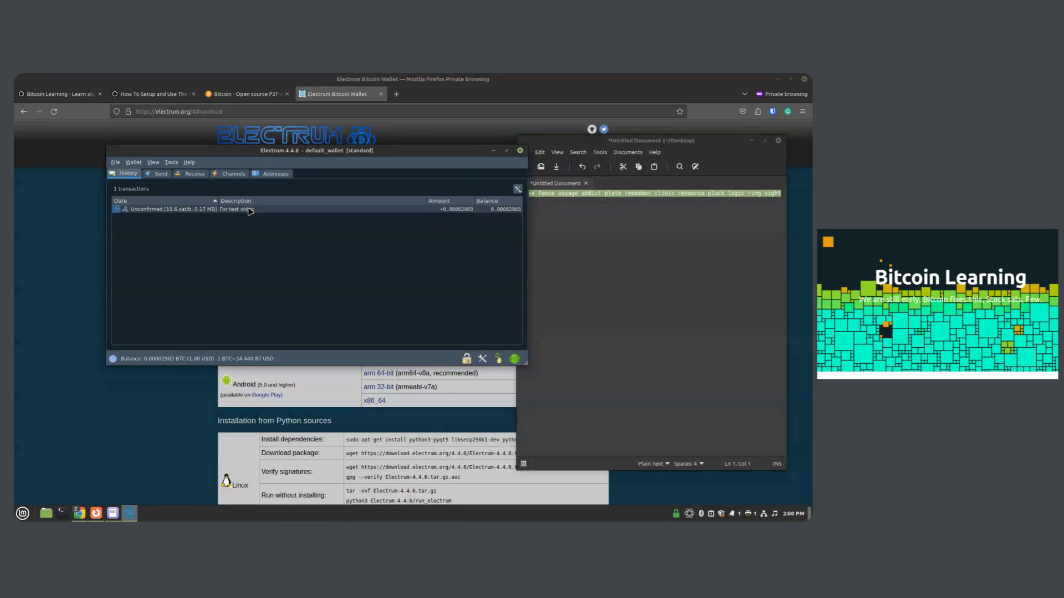